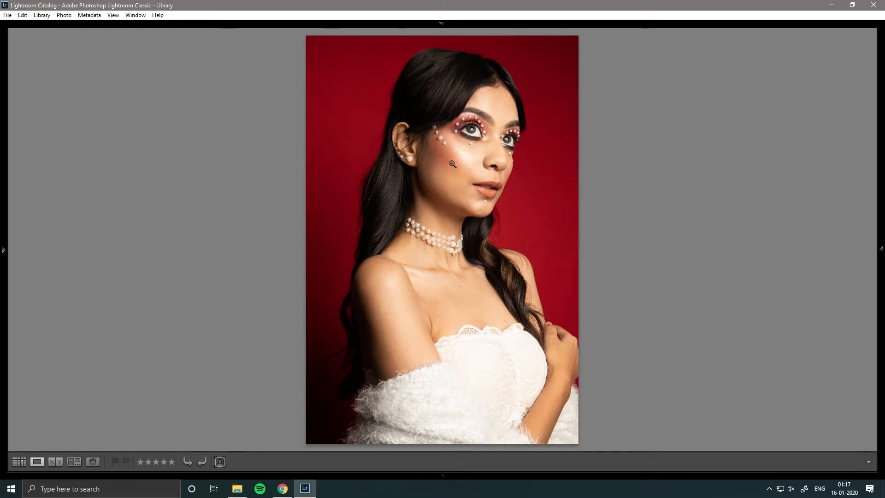
Step: Examine the skin, eyes and pearl makeup on the portrait's face at close range
{"action": "left_click", "coordinate": [474, 173]}
{"action": "left_click", "coordinate": [476, 130]}
{"action": "left_click_drag", "start_coordinate": [477, 177], "coordinate": [468, 98]}
{"action": "left_click", "coordinate": [448, 209]}
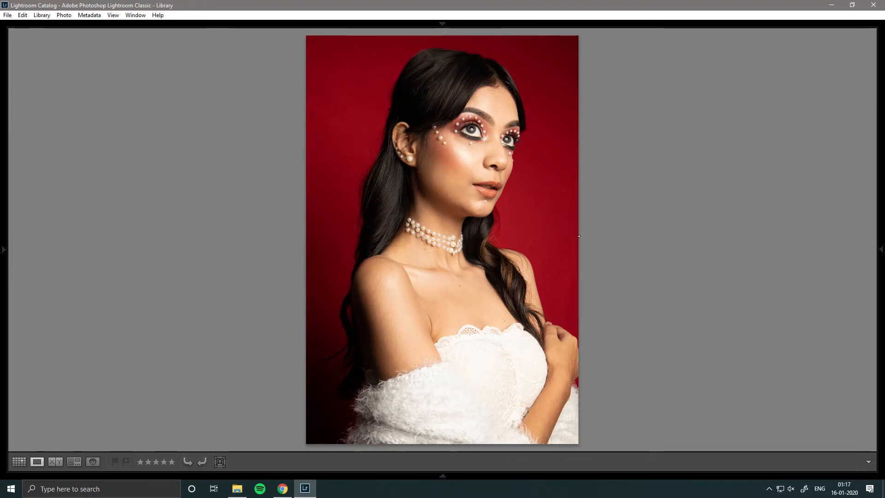
{"action": "left_click", "coordinate": [465, 178]}
{"action": "left_click_drag", "start_coordinate": [460, 174], "coordinate": [400, 287]}
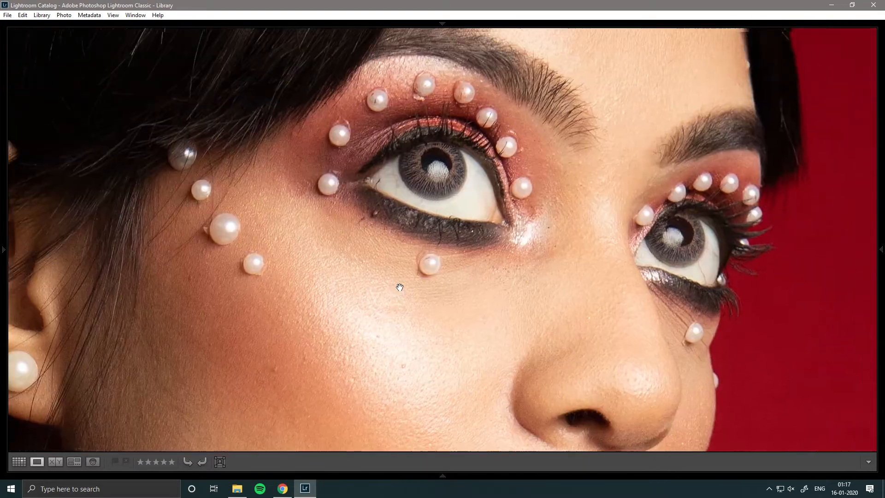
{"action": "left_click", "coordinate": [400, 287]}
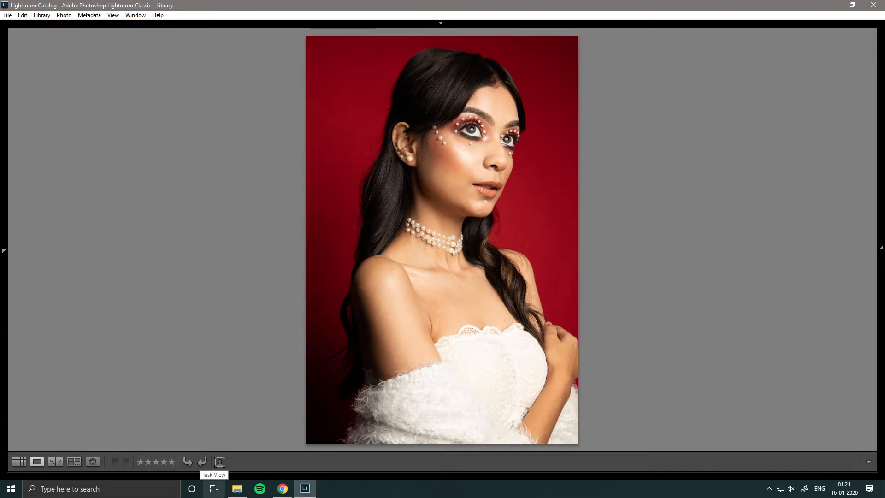
Step: In Develop, set Contrast to +6, Highlights to +2, Shadows to +20, Whites to -45 and Blacks to -4
{"action": "key", "text": "d"}
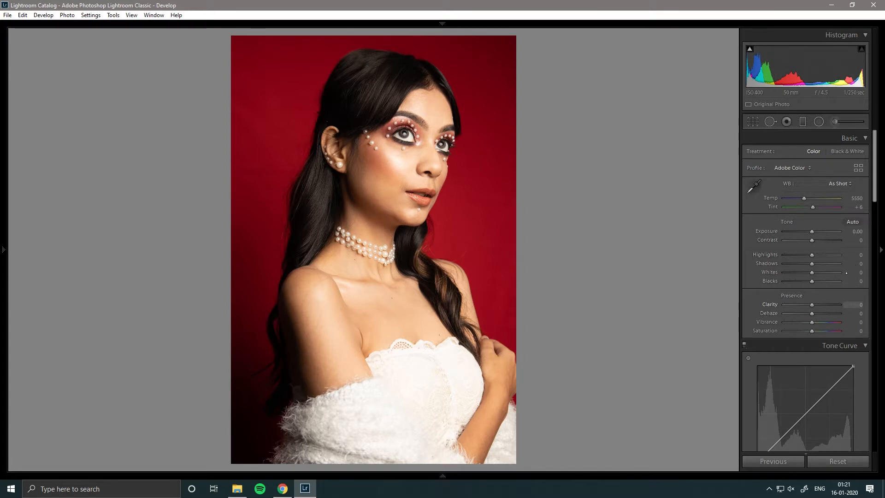
{"action": "mouse_move", "coordinate": [875, 175]}
{"action": "left_mouse_down"}
{"action": "mouse_move", "coordinate": [869, 277]}
{"action": "mouse_move", "coordinate": [873, 175]}
{"action": "left_mouse_up"}
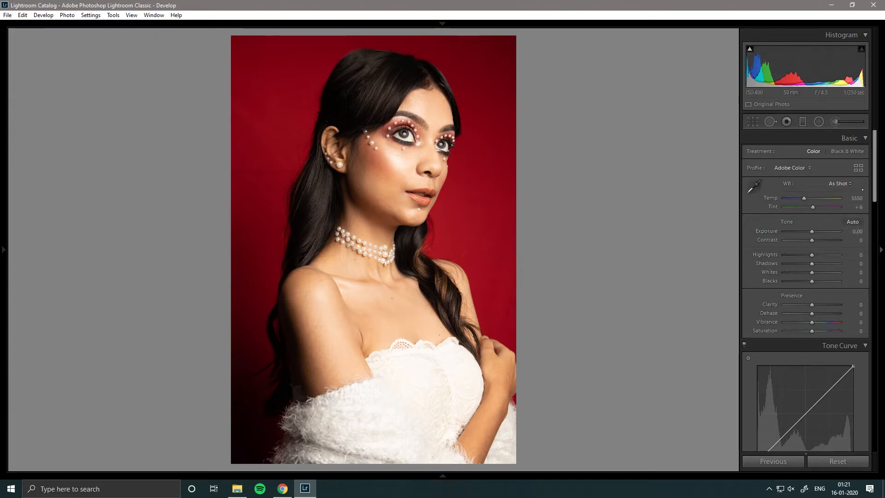
{"action": "left_click_drag", "start_coordinate": [856, 241], "coordinate": [858, 241]}
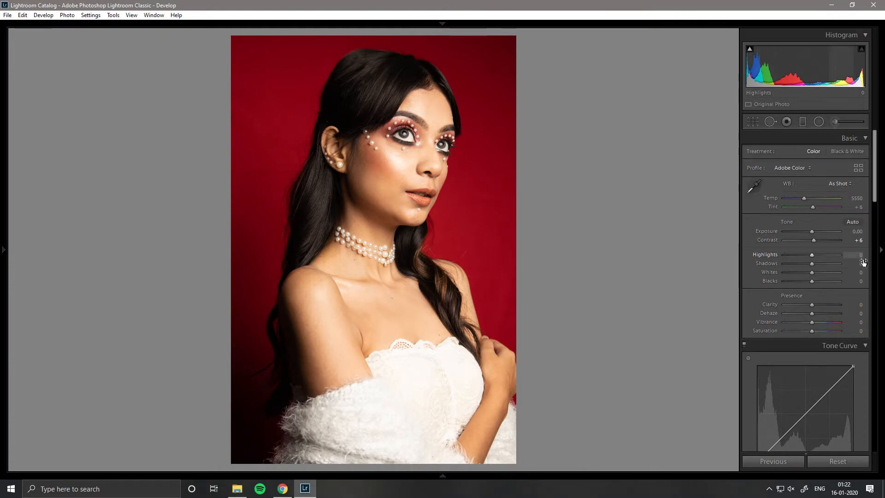
{"action": "left_click_drag", "start_coordinate": [860, 256], "coordinate": [856, 282]}
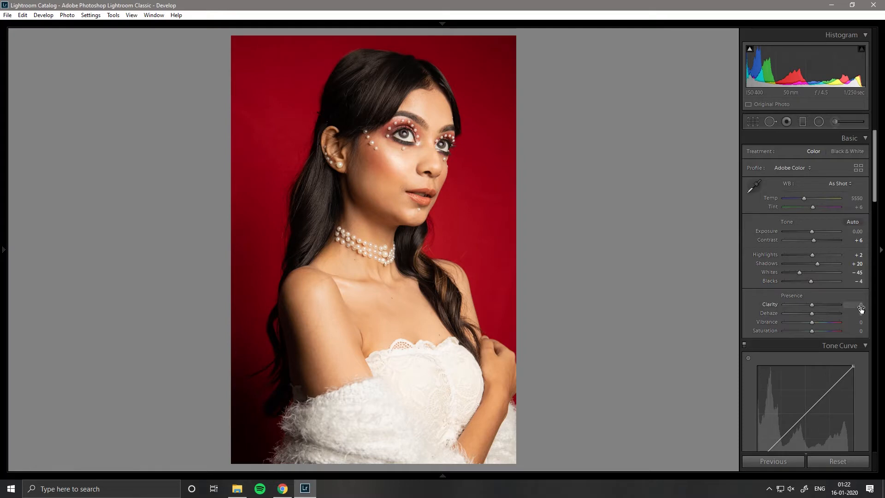
Step: Set the photo's Clarity to +8 and Vibrance to +10
{"action": "left_click_drag", "start_coordinate": [855, 306], "coordinate": [853, 307]}
{"action": "left_click", "coordinate": [858, 322]}
{"action": "key", "text": "Up"}
{"action": "key", "text": "Return"}
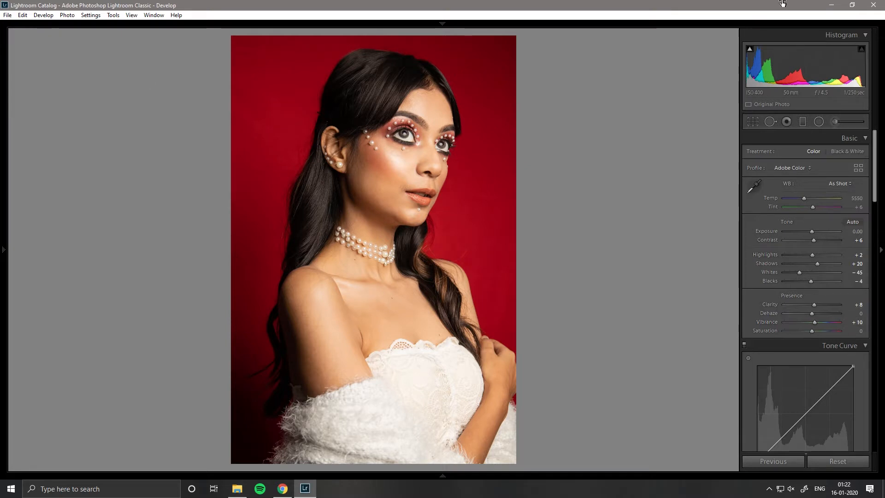
Step: Set the white balance to Temp 4700 and Tint +9, and raise Exposure to +0.40
{"action": "mouse_move", "coordinate": [861, 202]}
{"action": "left_mouse_down"}
{"action": "mouse_move", "coordinate": [854, 204]}
{"action": "mouse_move", "coordinate": [861, 207]}
{"action": "left_mouse_up"}
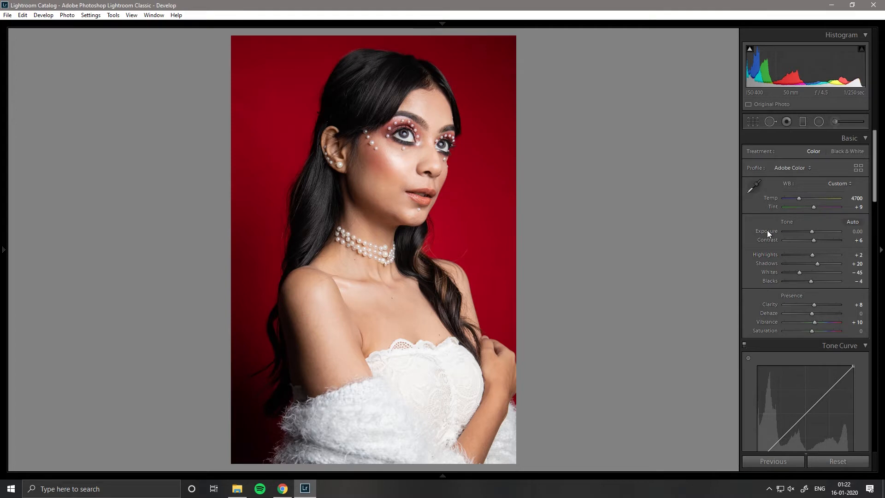
{"action": "scroll", "coordinate": [760, 231], "scroll_direction": "up", "scroll_amount": 2}
{"action": "scroll", "coordinate": [759, 234], "scroll_direction": "up", "scroll_amount": 1}
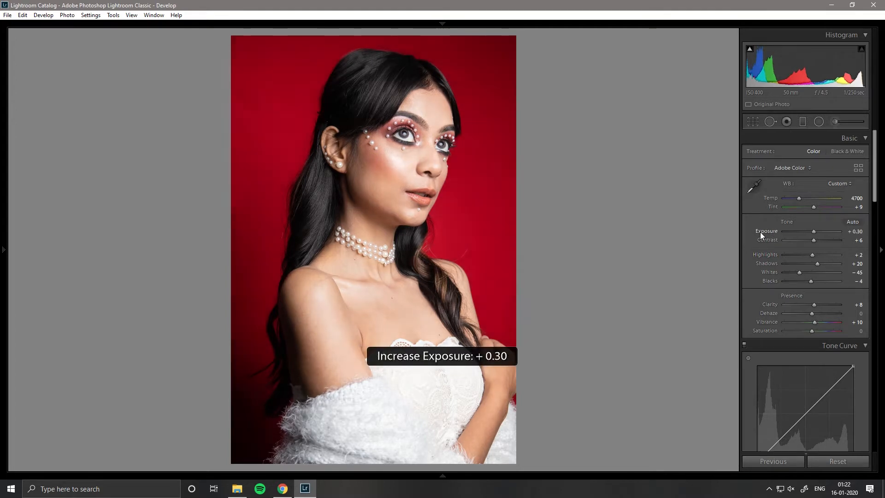
{"action": "scroll", "coordinate": [760, 231], "scroll_direction": "up", "scroll_amount": 1}
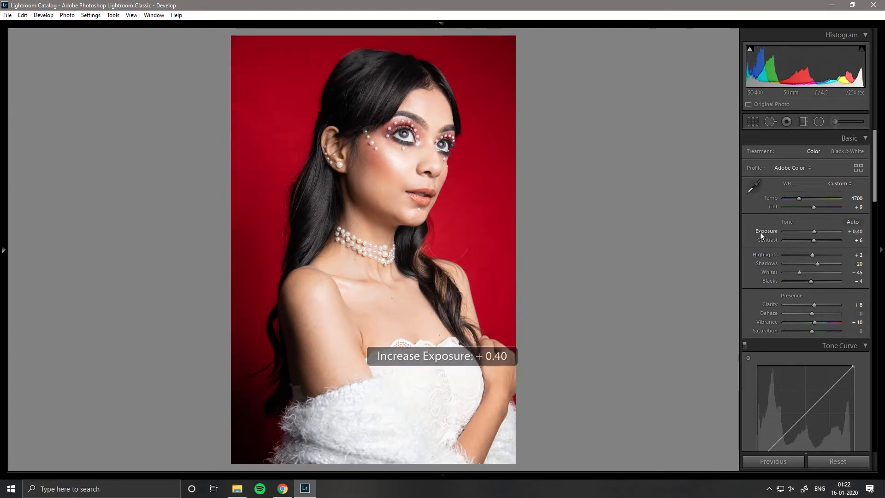
{"action": "scroll", "coordinate": [859, 312], "scroll_direction": "down", "scroll_amount": 3}
{"action": "scroll", "coordinate": [860, 311], "scroll_direction": "up", "scroll_amount": 3}
Step: In HSL, set the Red hue to -29, lower the Orange hue slightly, and set the Red saturation to +21
{"action": "scroll", "coordinate": [858, 311], "scroll_direction": "down", "scroll_amount": 6}
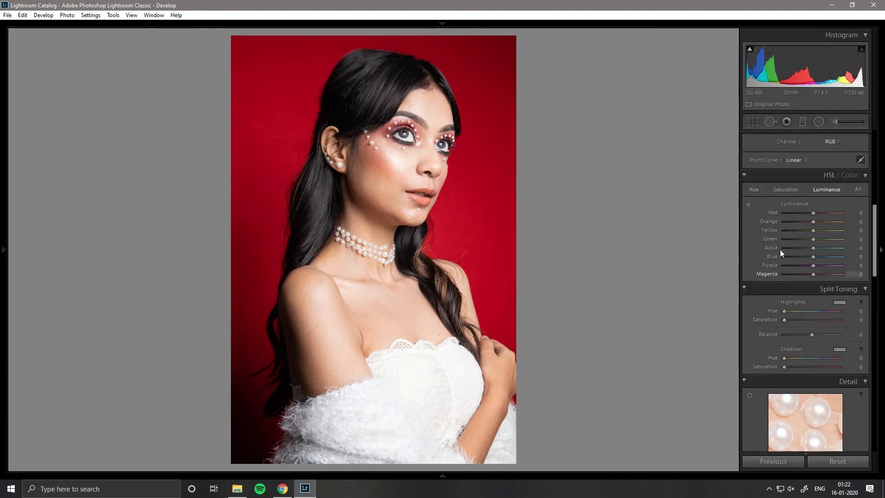
{"action": "left_click", "coordinate": [751, 191]}
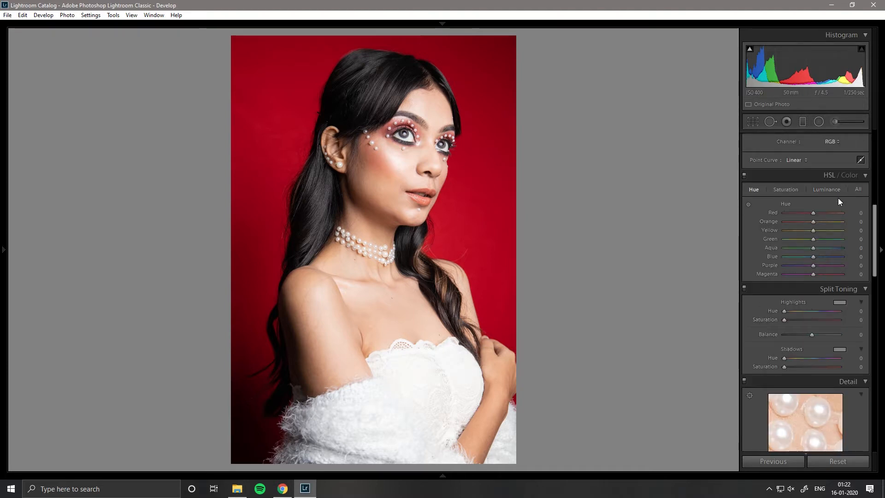
{"action": "left_click_drag", "start_coordinate": [861, 213], "coordinate": [815, 221]}
{"action": "left_click", "coordinate": [857, 222]}
{"action": "type", "text": "-48"}
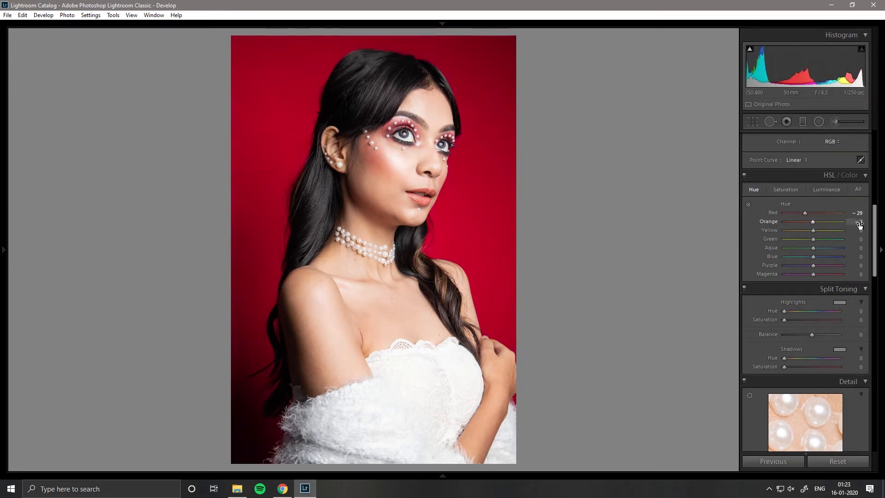
{"action": "key", "text": "Return"}
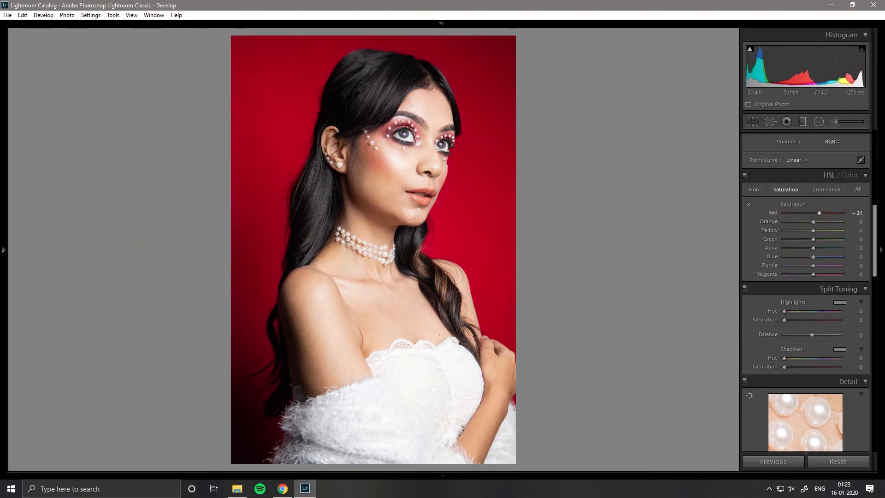
Step: Rotate the portrait slightly and crop it tighter around the woman, keeping the original aspect ratio
{"action": "key", "text": "y"}
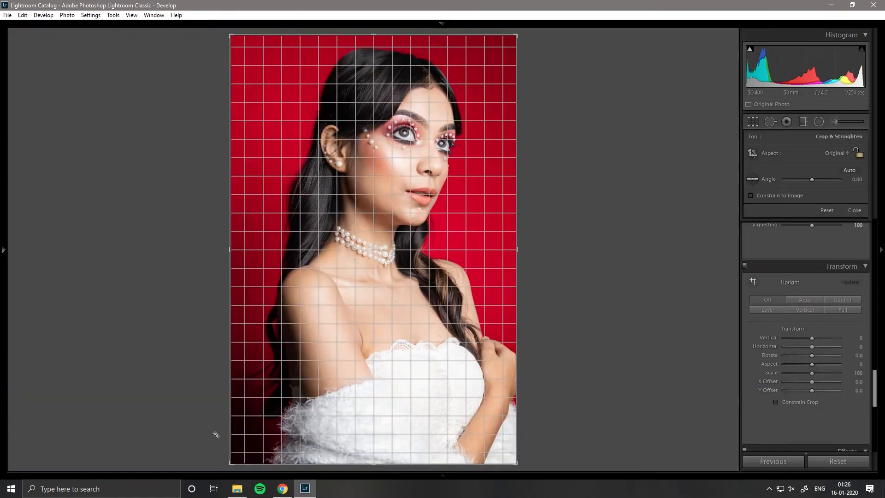
{"action": "left_click_drag", "start_coordinate": [216, 434], "coordinate": [219, 425]}
{"action": "left_click_drag", "start_coordinate": [505, 468], "coordinate": [503, 440]}
{"action": "key", "text": "Return"}
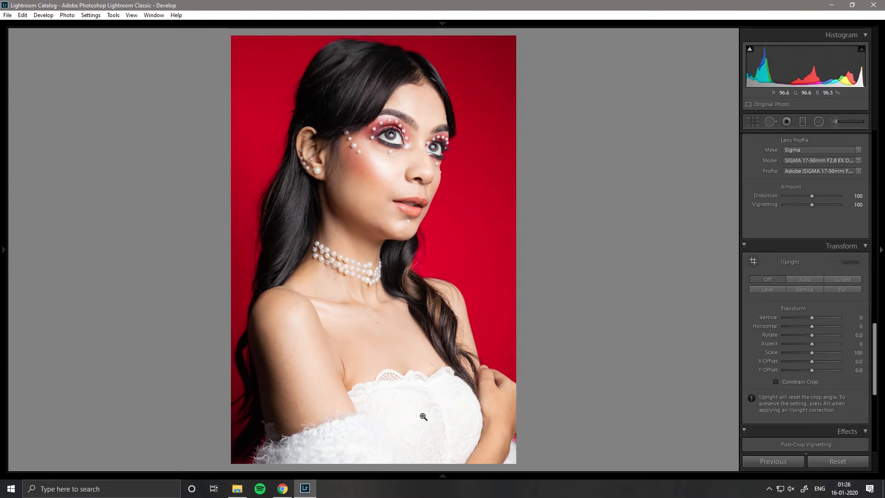
Step: Compare the before and after versions, and open the edited photo in Adobe Photoshop CC 2019, fitted to the screen
{"action": "key", "text": "y"}
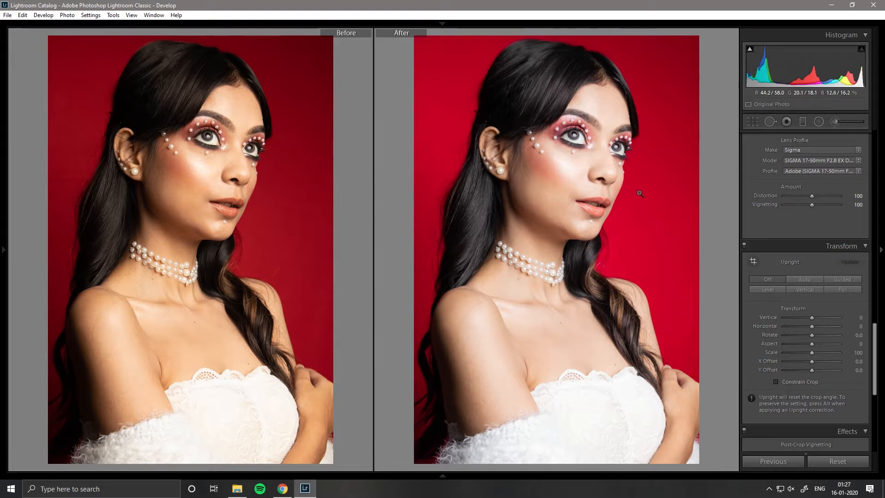
{"action": "key", "text": "y"}
{"action": "right_click", "coordinate": [364, 168]}
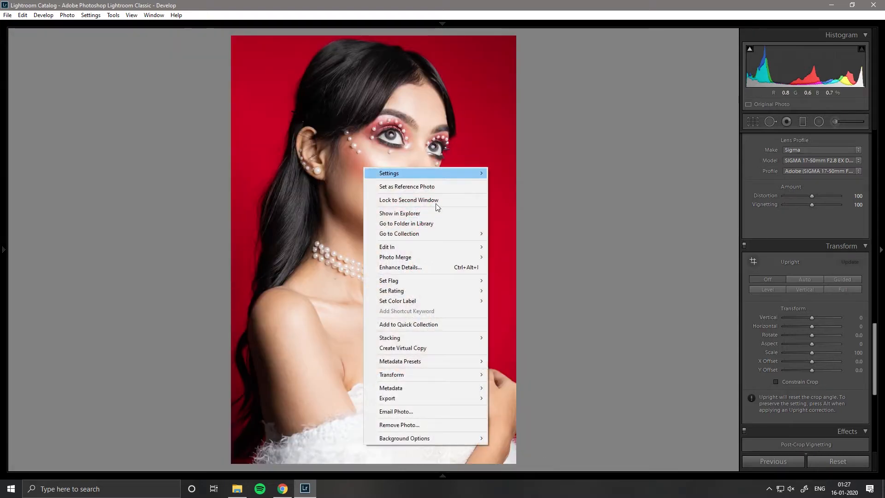
{"action": "mouse_move", "coordinate": [454, 247]}
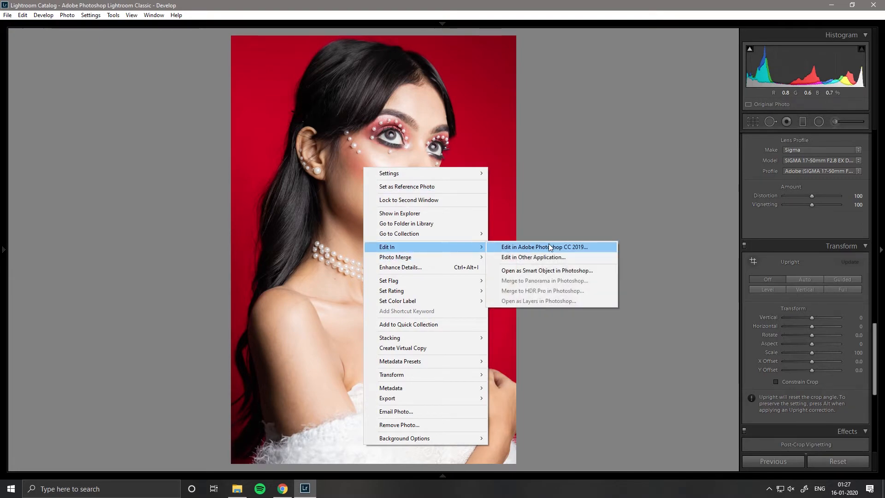
{"action": "left_click", "coordinate": [551, 245]}
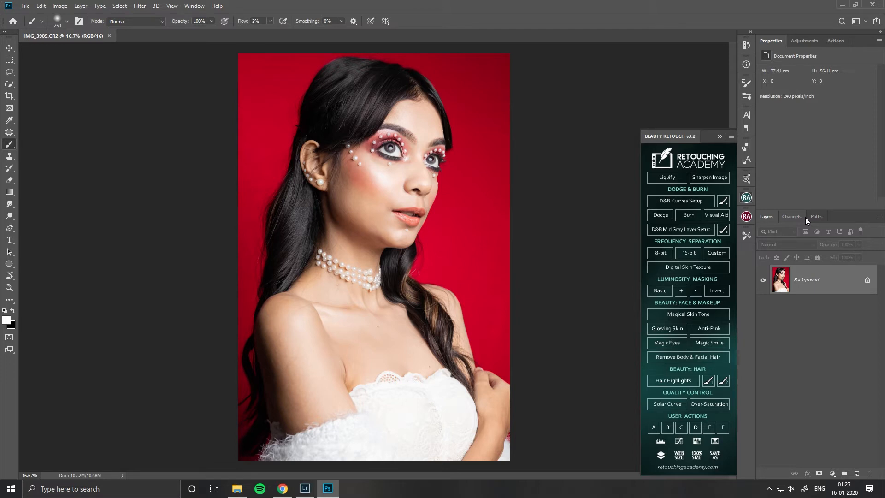
{"action": "key", "text": "ctrl+0"}
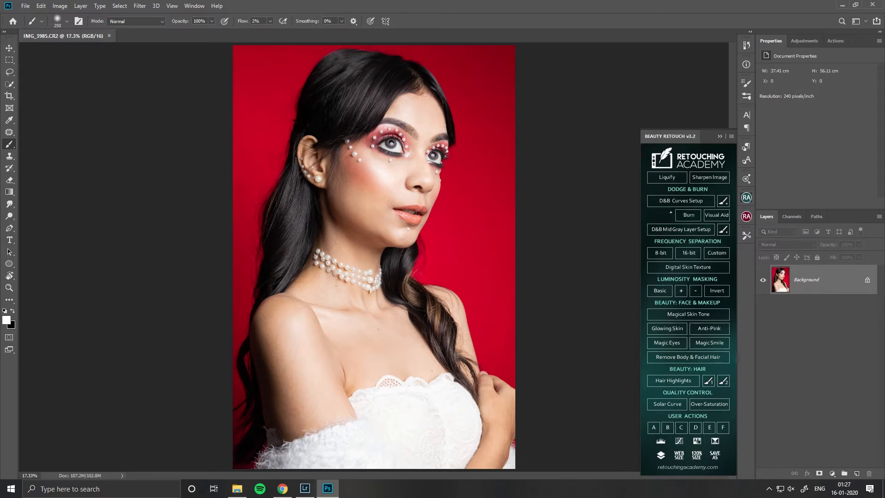
{"action": "left_click", "coordinate": [718, 136]}
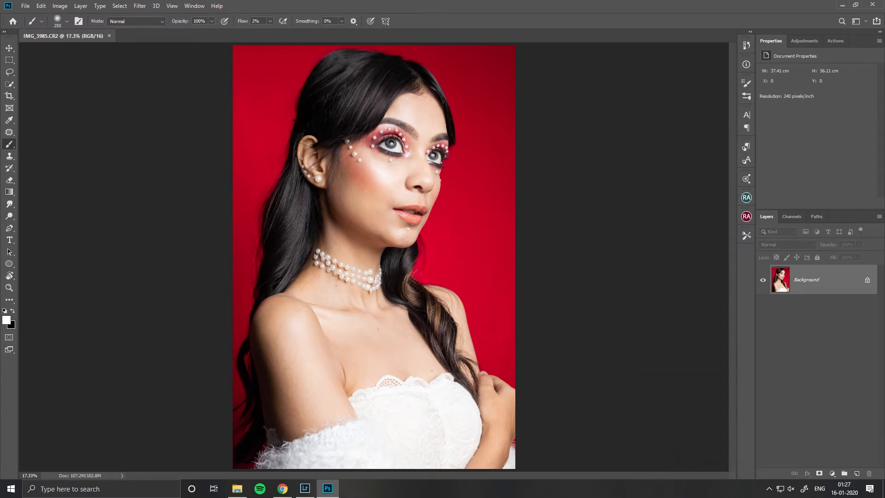
{"action": "key", "text": "ctrl+j"}
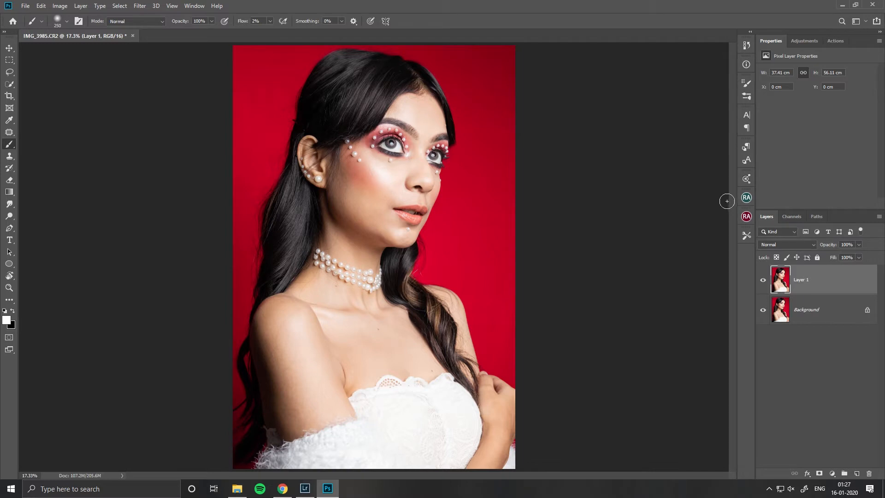
{"action": "left_click", "coordinate": [744, 197]}
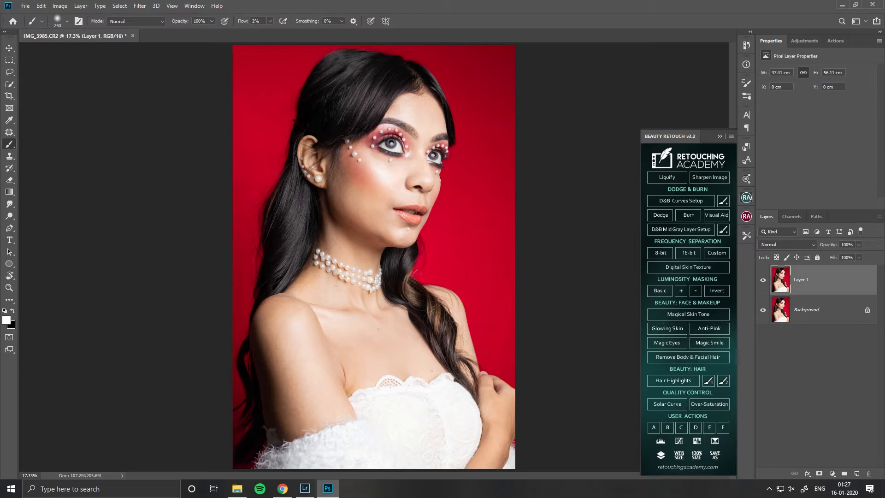
{"action": "key", "text": "ctrl+z"}
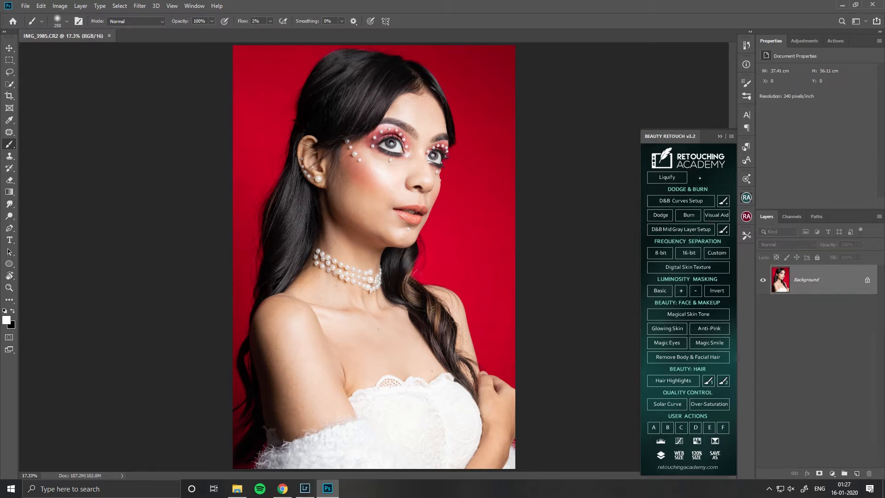
{"action": "left_click", "coordinate": [718, 136]}
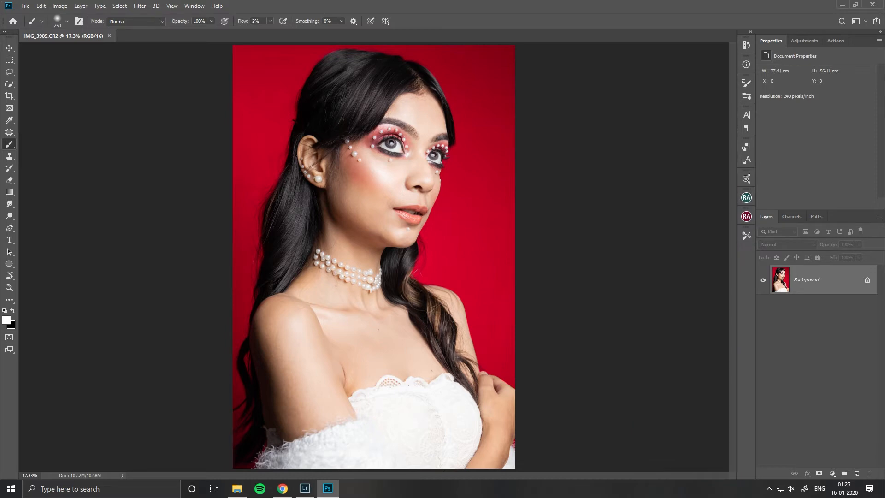
Step: Duplicate the Background layer and bring up the Beauty Retouch v3.2 tools
{"action": "key", "text": "ctrl+j"}
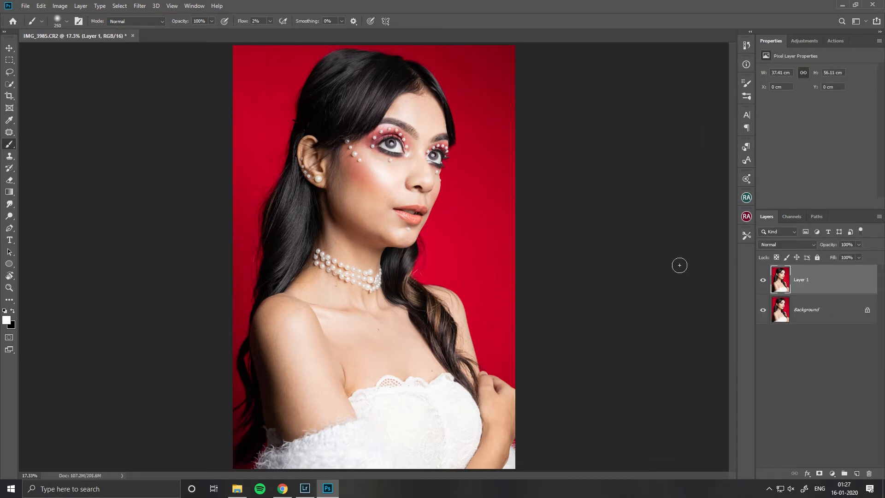
{"action": "left_click", "coordinate": [747, 197]}
{"action": "left_click", "coordinate": [747, 198]}
{"action": "left_click", "coordinate": [745, 197]}
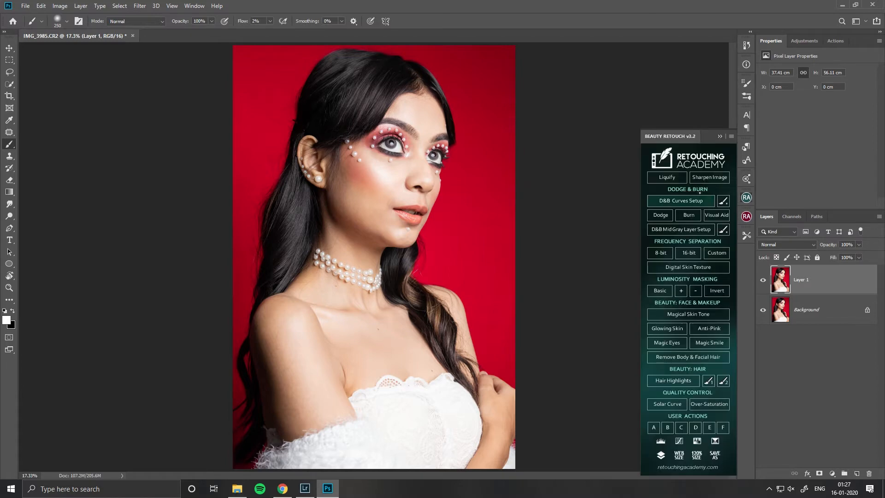
Step: Reshape the face on the duplicate layer with face-aware Liquify, using Face Width -67 and Forehead -76
{"action": "left_click", "coordinate": [667, 177]}
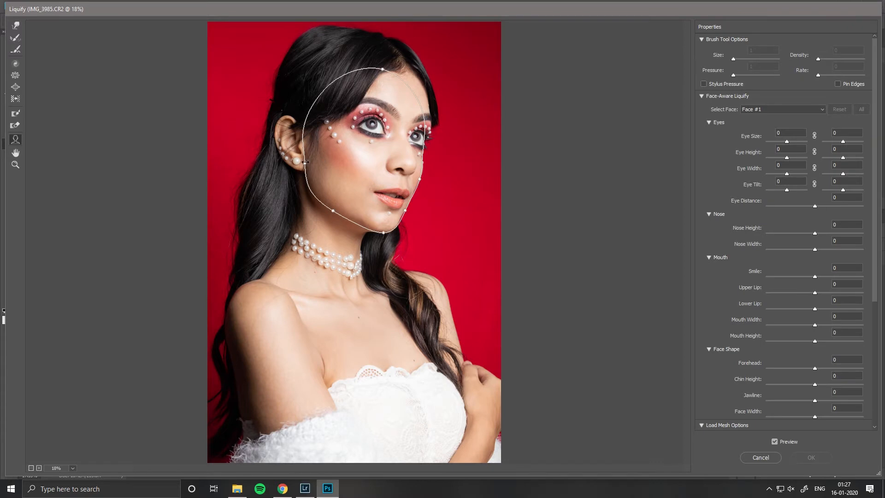
{"action": "left_click_drag", "start_coordinate": [305, 163], "coordinate": [312, 163]}
{"action": "left_click_drag", "start_coordinate": [378, 65], "coordinate": [379, 73]}
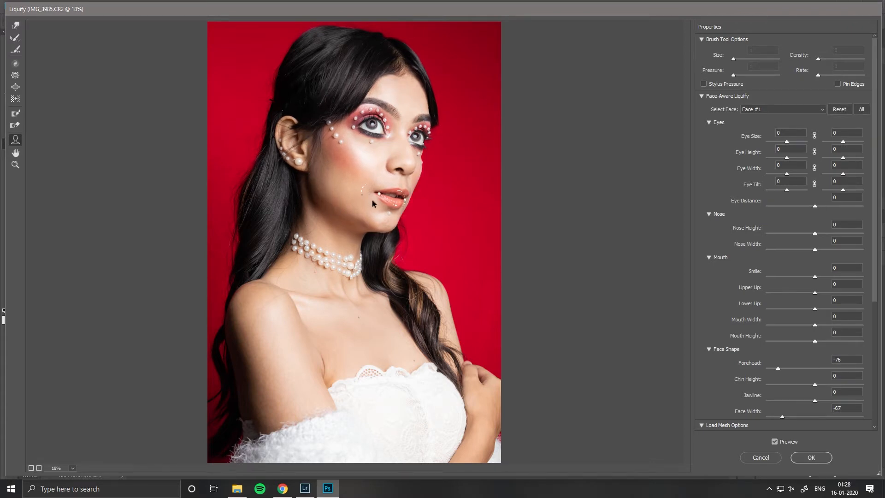
Step: Set the Forward Warp brush pressure to 20, compare the reshaped face with the original, and apply the Liquify changes
{"action": "type", "text": "w"}
{"action": "type", "text": "20"}
{"action": "key", "text": "Return"}
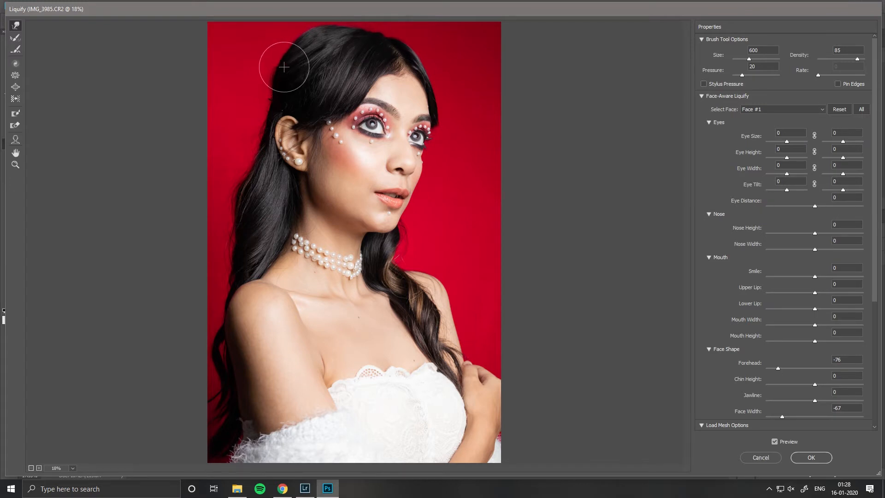
{"action": "key", "text": "p"}
{"action": "key", "text": "p"}
{"action": "key", "text": "p"}
{"action": "key", "text": "p"}
{"action": "key", "text": "p"}
{"action": "key", "text": "p"}
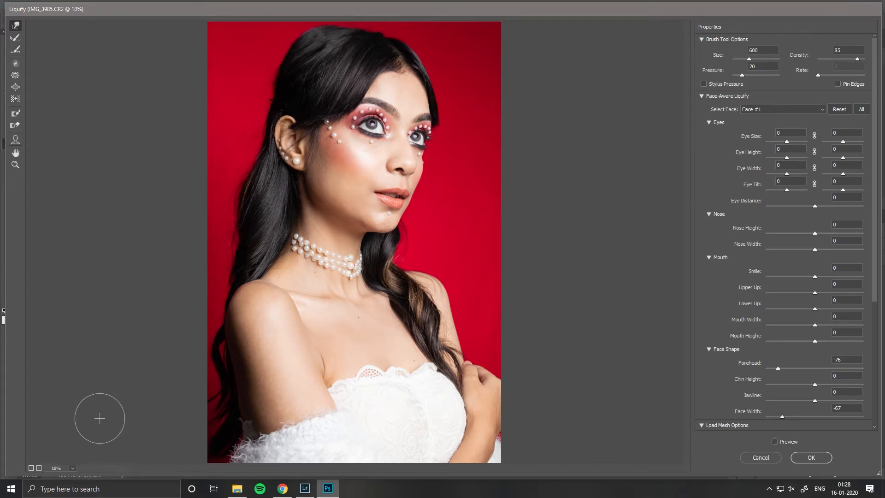
{"action": "key", "text": "Return"}
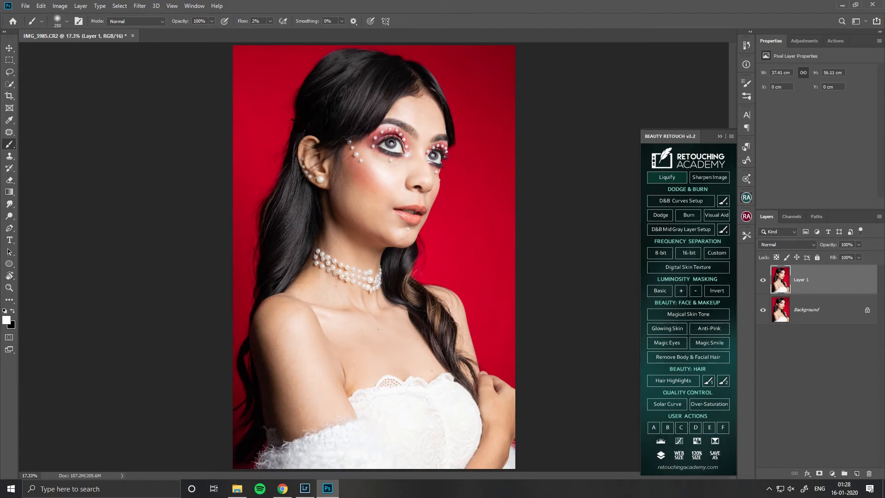
Step: Add a new empty layer above the reshaped duplicate and choose the Healing Brush for the cheek skin
{"action": "key", "text": "ctrl+shift+alt+n"}
{"action": "left_click_drag", "start_coordinate": [373, 191], "coordinate": [406, 304]}
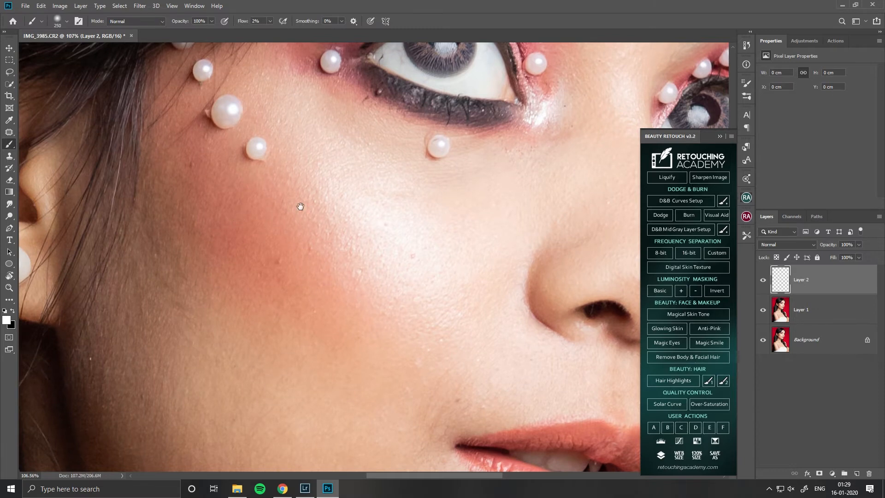
{"action": "key", "text": "j"}
{"action": "key", "text": "shift+j"}
{"action": "key", "text": "shift+j"}
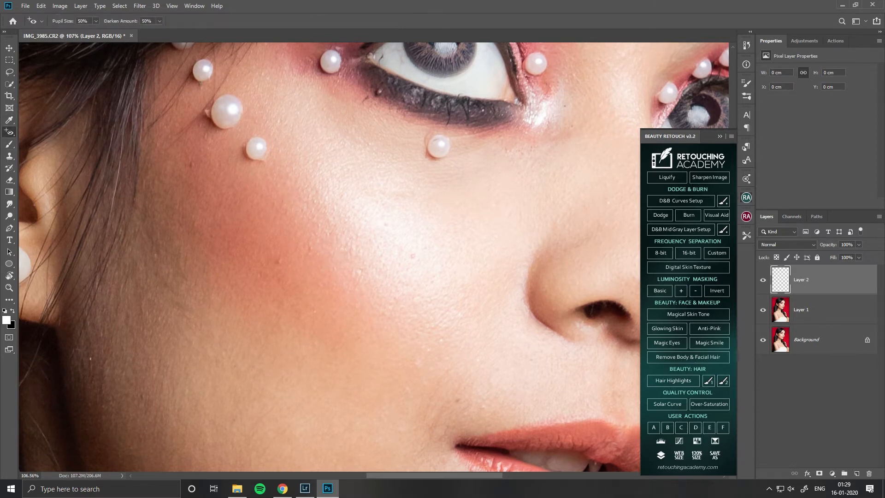
{"action": "right_click", "coordinate": [10, 132]}
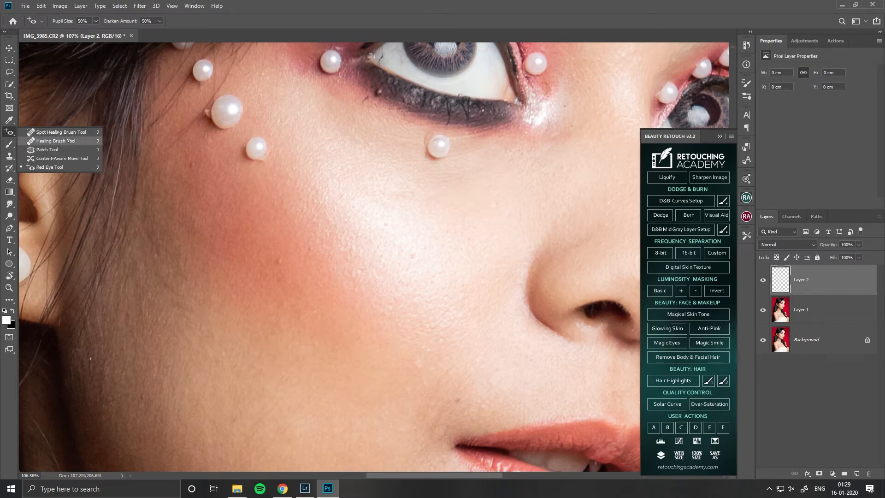
{"action": "left_click", "coordinate": [69, 141]}
Step: Enlarge the Healing Brush to 40 px and set its sampling to Current & Below
{"action": "key", "text": "bracketright"}
{"action": "key", "text": "bracketright"}
{"action": "key", "text": "bracketright"}
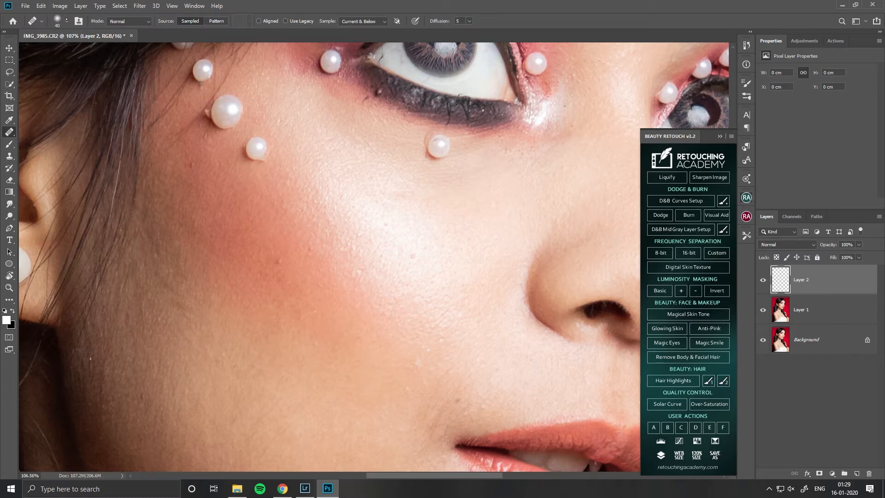
{"action": "left_click", "coordinate": [66, 21]}
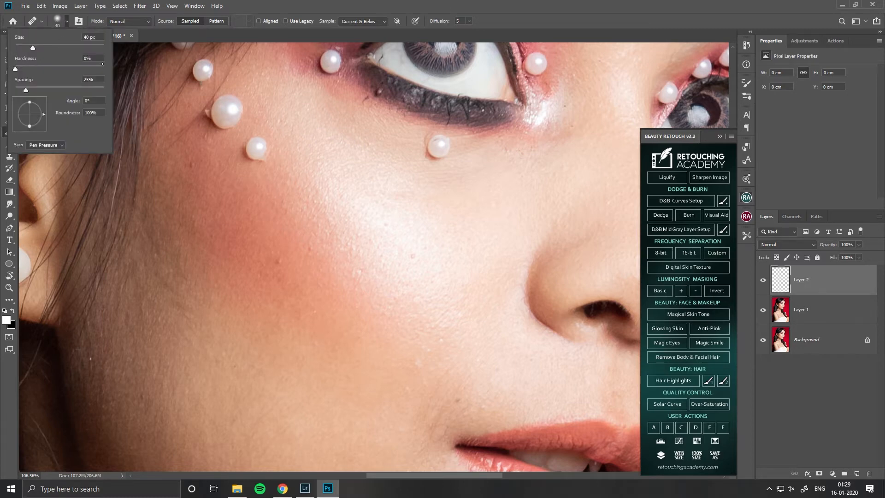
{"action": "left_click", "coordinate": [397, 3]}
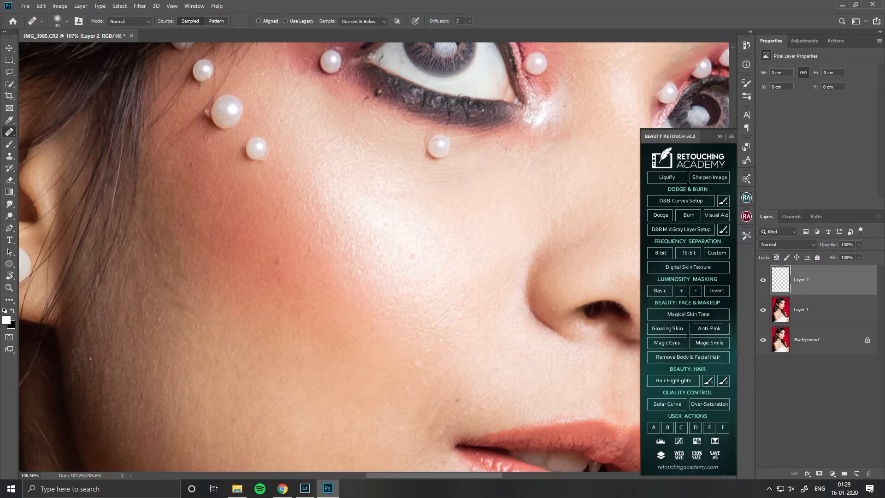
{"action": "left_click", "coordinate": [352, 21]}
{"action": "left_click", "coordinate": [358, 36]}
{"action": "left_click", "coordinate": [294, 268], "text": "alt"}
{"action": "mouse_move", "coordinate": [294, 268]}
{"action": "left_mouse_down"}
{"action": "mouse_move", "coordinate": [296, 312]}
{"action": "mouse_move", "coordinate": [295, 294]}
{"action": "mouse_move", "coordinate": [314, 276]}
{"action": "mouse_move", "coordinate": [331, 284]}
{"action": "mouse_move", "coordinate": [272, 279]}
{"action": "left_mouse_up"}
{"action": "left_click", "coordinate": [281, 264]}
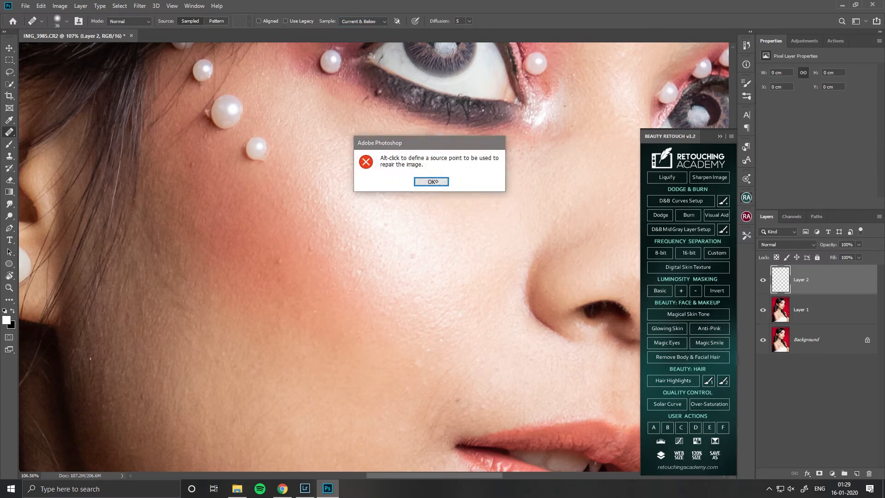
{"action": "left_click", "coordinate": [432, 181]}
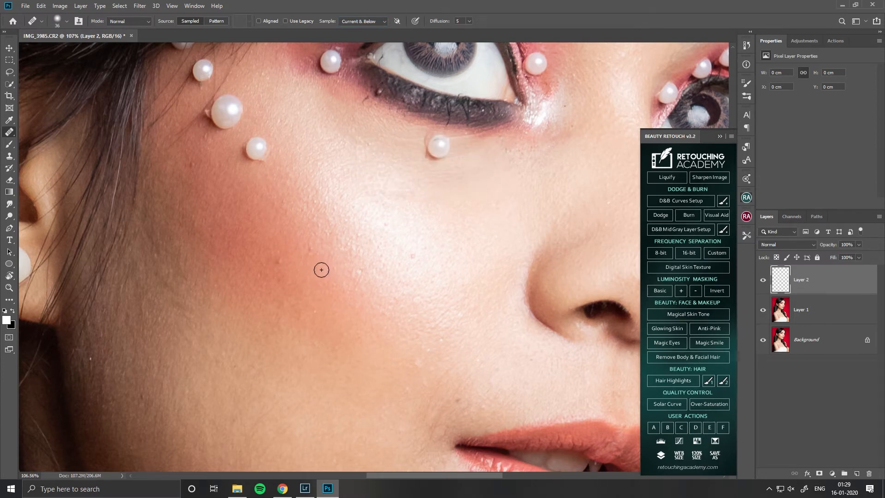
Step: Heal the small dark spots in the blushed area of the cheek, sampling clean skin beside each one
{"action": "key", "text": "alt"}
{"action": "left_click", "coordinate": [295, 275], "text": "alt"}
{"action": "left_click", "coordinate": [279, 260]}
{"action": "left_click", "coordinate": [315, 258], "text": "alt"}
{"action": "left_click", "coordinate": [309, 251]}
{"action": "left_click", "coordinate": [312, 273], "text": "alt"}
{"action": "left_click", "coordinate": [316, 305], "text": "alt"}
{"action": "left_click", "coordinate": [289, 283]}
{"action": "left_click", "coordinate": [269, 255], "text": "alt"}
{"action": "left_click", "coordinate": [261, 275]}
Step: Heal the blemishes on the highlighted part of the cheek between the eye and the nose
{"action": "left_click", "coordinate": [407, 288], "text": "alt"}
{"action": "left_click", "coordinate": [414, 257]}
{"action": "left_click", "coordinate": [426, 307], "text": "alt"}
{"action": "left_click_drag", "start_coordinate": [425, 294], "coordinate": [457, 268]}
{"action": "left_click", "coordinate": [446, 302], "text": "alt"}
{"action": "left_click", "coordinate": [432, 270]}
{"action": "left_click", "coordinate": [406, 267], "text": "alt"}
{"action": "left_click", "coordinate": [387, 225]}
{"action": "left_click", "coordinate": [371, 218], "text": "alt"}
{"action": "left_click", "coordinate": [361, 200], "text": "alt"}
{"action": "left_click", "coordinate": [344, 196]}
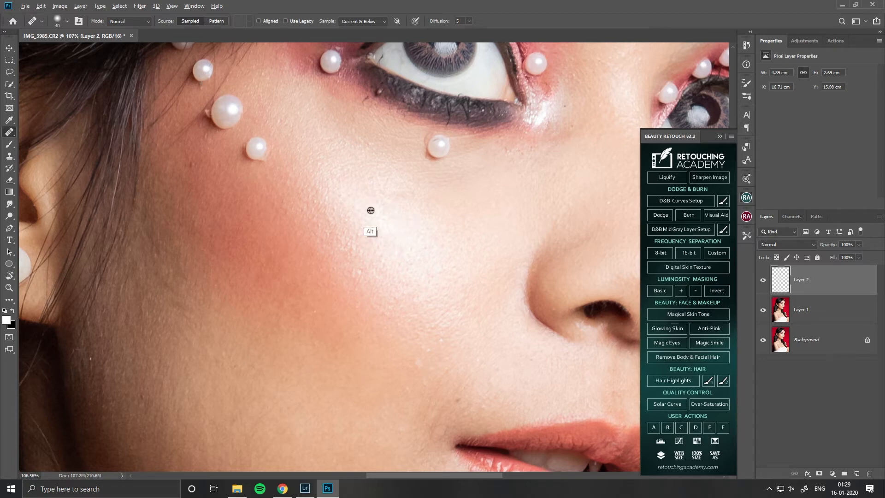
Step: Heal the spot on the outer cheek below the pearls and the bright speck near the jawline hair
{"action": "left_click", "coordinate": [197, 173], "text": "alt"}
{"action": "left_click", "coordinate": [192, 165]}
{"action": "left_click_drag", "start_coordinate": [229, 235], "coordinate": [264, 129]}
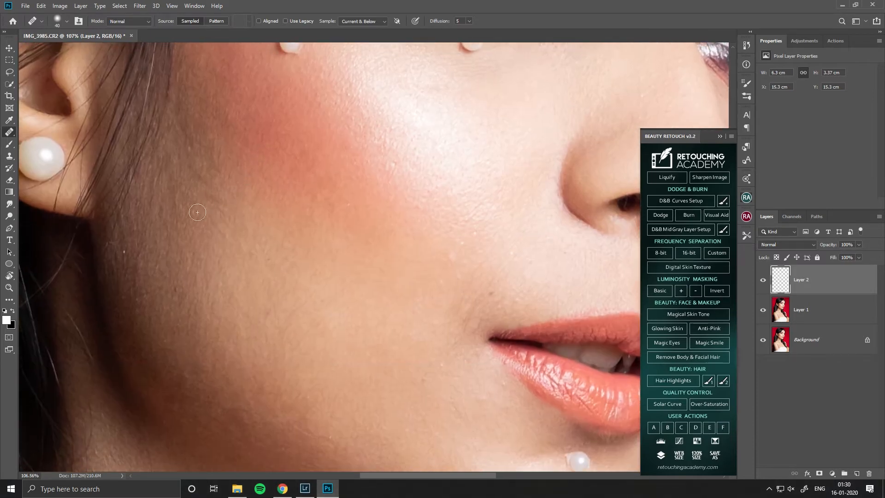
{"action": "left_click", "coordinate": [138, 289], "text": "alt"}
{"action": "left_click", "coordinate": [123, 254]}
Step: Heal the blemishes on the lower cheek between the nose and the corner of the mouth
{"action": "left_click_drag", "start_coordinate": [299, 322], "coordinate": [231, 253]}
{"action": "left_click", "coordinate": [386, 214], "text": "alt"}
{"action": "left_click", "coordinate": [382, 189]}
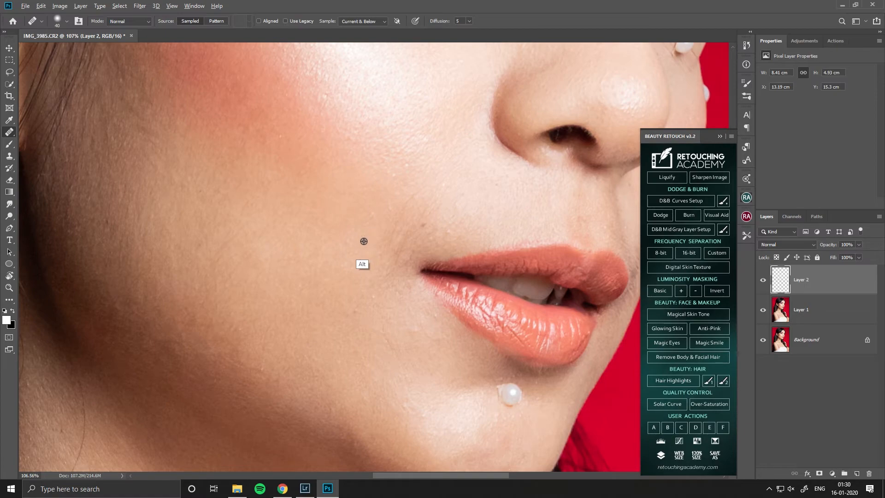
{"action": "left_click", "coordinate": [351, 210], "text": "alt"}
{"action": "left_click", "coordinate": [394, 172]}
{"action": "left_click", "coordinate": [366, 175], "text": "alt"}
{"action": "left_click", "coordinate": [409, 159]}
Step: Heal the remaining blemishes on the upper face and forehead, sampling nearby clean skin
{"action": "left_click_drag", "start_coordinate": [361, 370], "coordinate": [468, 255]}
{"action": "left_click", "coordinate": [155, 347], "text": "alt"}
{"action": "left_click", "coordinate": [165, 315]}
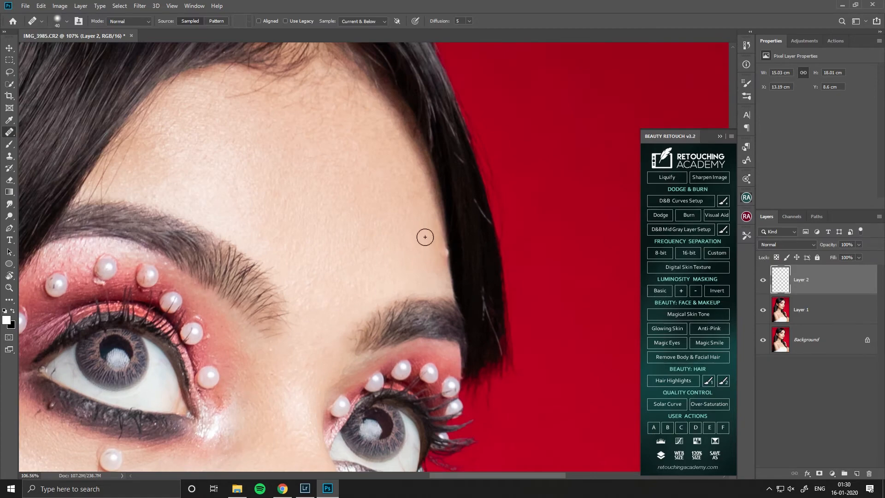
Step: Outline the uneven skin edge at the temple beside the hair on Layer 1 with the Patch tool
{"action": "key", "text": "shift+j"}
{"action": "key", "text": "alt+bracketleft"}
{"action": "left_click_drag", "start_coordinate": [443, 246], "coordinate": [447, 270]}
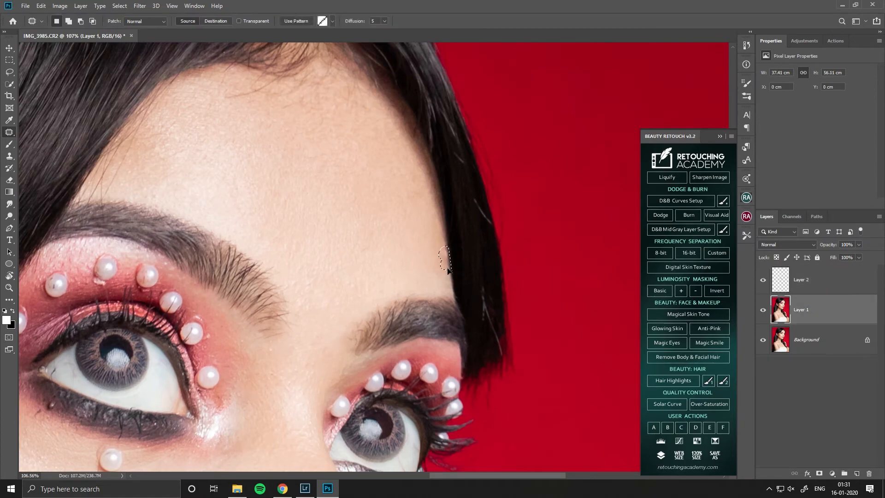
Step: Remove the stray hairs crossing the neck and shoulder below the pearl necklace with the Healing Brush on Layer 1
{"action": "key", "text": "z"}
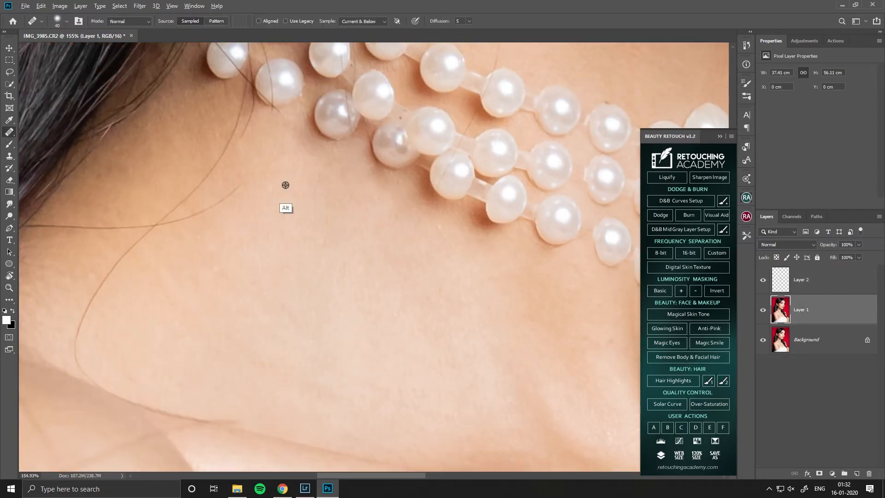
{"action": "left_click_drag", "start_coordinate": [134, 240], "coordinate": [28, 240]}
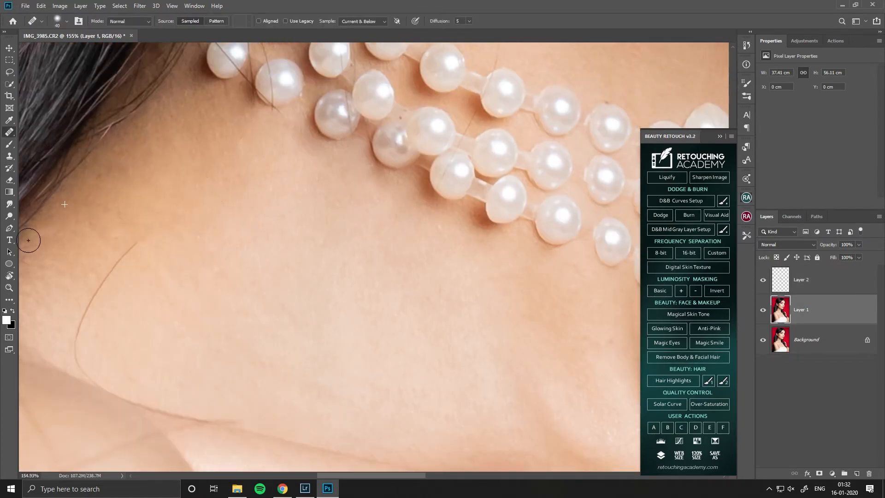
{"action": "left_click_drag", "start_coordinate": [125, 254], "coordinate": [76, 343]}
{"action": "left_click_drag", "start_coordinate": [198, 386], "coordinate": [140, 320]}
{"action": "scroll", "coordinate": [140, 320], "scroll_direction": "down", "scroll_amount": 4}
{"action": "left_click_drag", "start_coordinate": [132, 276], "coordinate": [371, 272]}
Step: Clean up the skin on the shoulder and upper arm using a 60 px Healing Brush
{"action": "left_click", "coordinate": [284, 164], "text": "alt"}
{"action": "key", "text": "bracketright"}
{"action": "key", "text": "bracketright"}
{"action": "left_click_drag", "start_coordinate": [250, 259], "coordinate": [300, 214]}
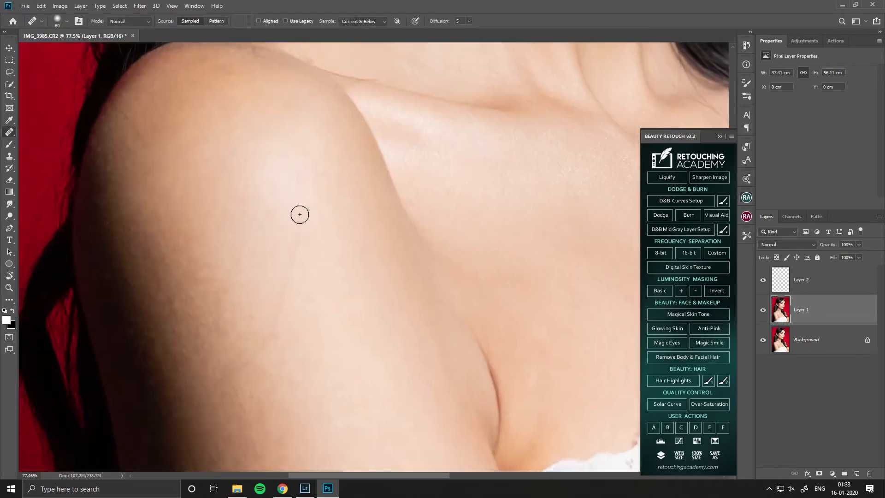
Step: Compare the face with and without the healing on Layer 2, around the eyes, cheek and mouth
{"action": "left_click", "coordinate": [695, 156]}
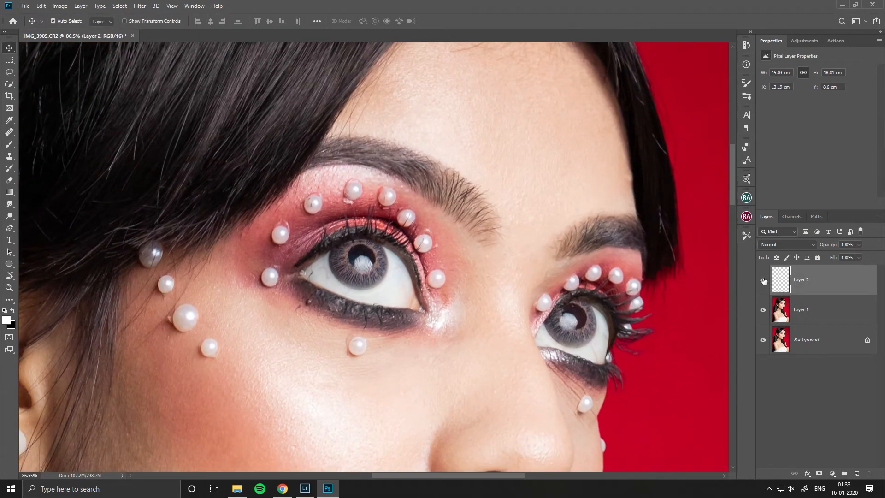
{"action": "left_click", "coordinate": [763, 280]}
{"action": "left_click", "coordinate": [764, 281]}
{"action": "left_click", "coordinate": [765, 281]}
{"action": "left_click_drag", "start_coordinate": [642, 340], "coordinate": [711, 204]}
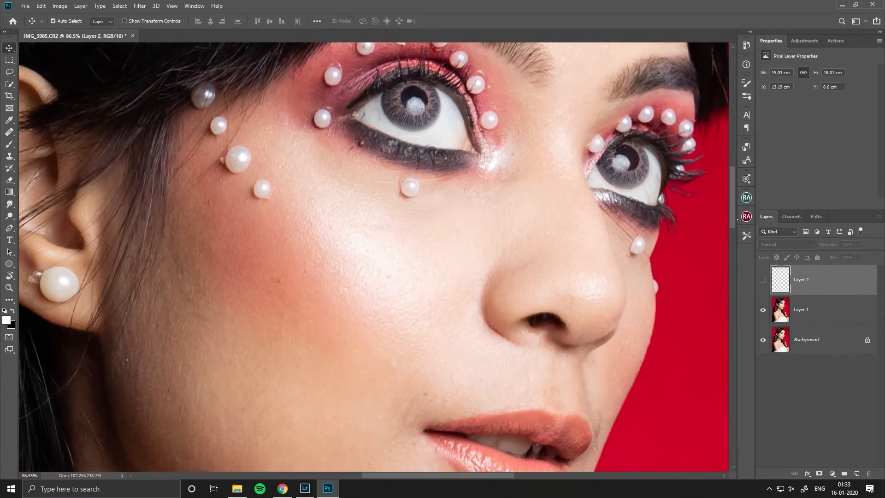
{"action": "left_click", "coordinate": [763, 281]}
{"action": "left_click_drag", "start_coordinate": [687, 315], "coordinate": [565, 212]}
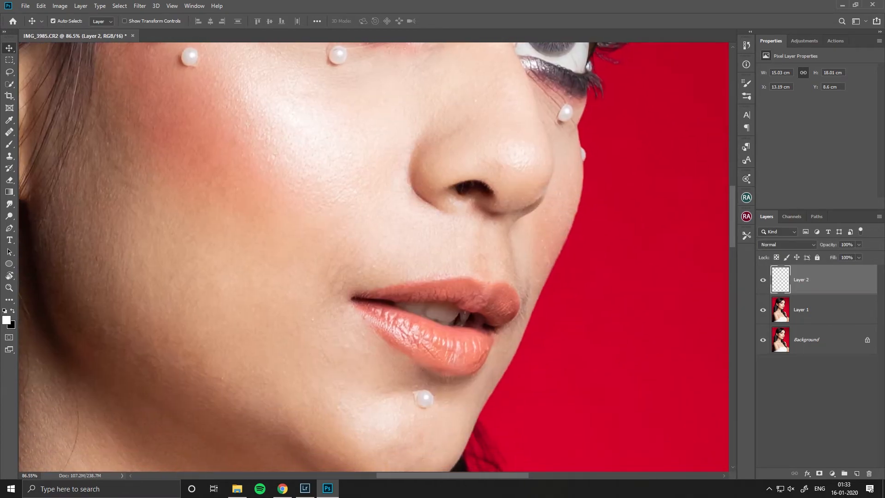
{"action": "key", "text": "ctrl+0"}
{"action": "scroll", "coordinate": [389, 64], "scroll_direction": "up", "scroll_amount": 3}
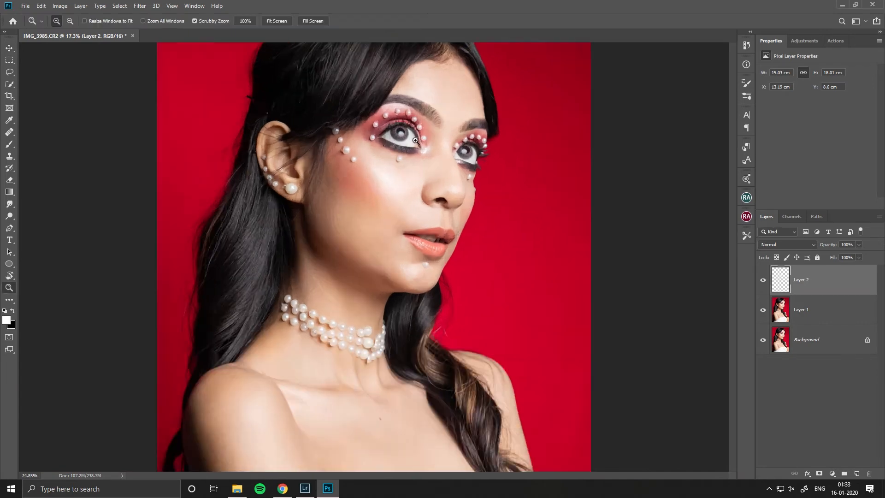
Step: Run the 16-bit frequency separation from Beauty Retouch and set the low-frequency Gaussian Blur radius to 2.5 pixels
{"action": "left_click", "coordinate": [747, 197]}
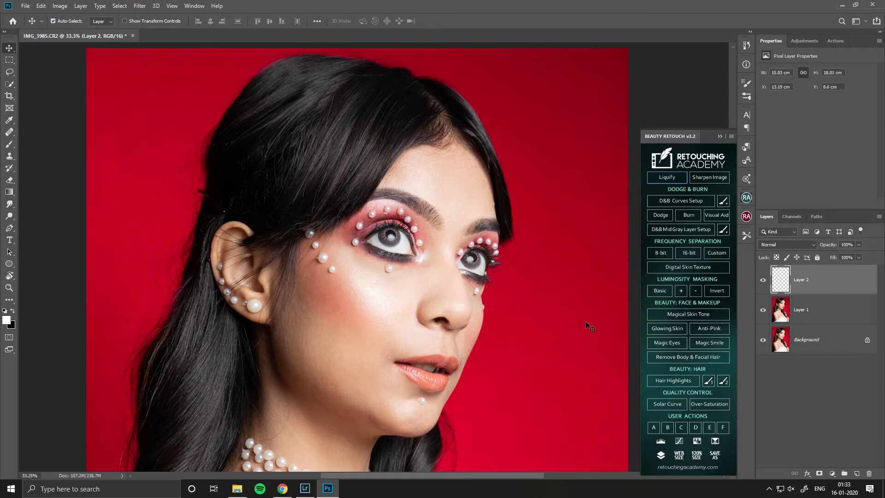
{"action": "left_click", "coordinate": [688, 252]}
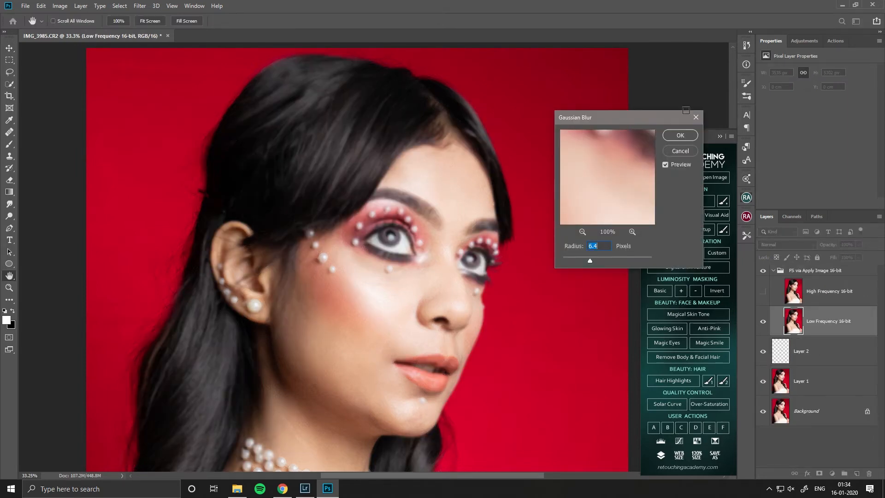
{"action": "left_click", "coordinate": [341, 292]}
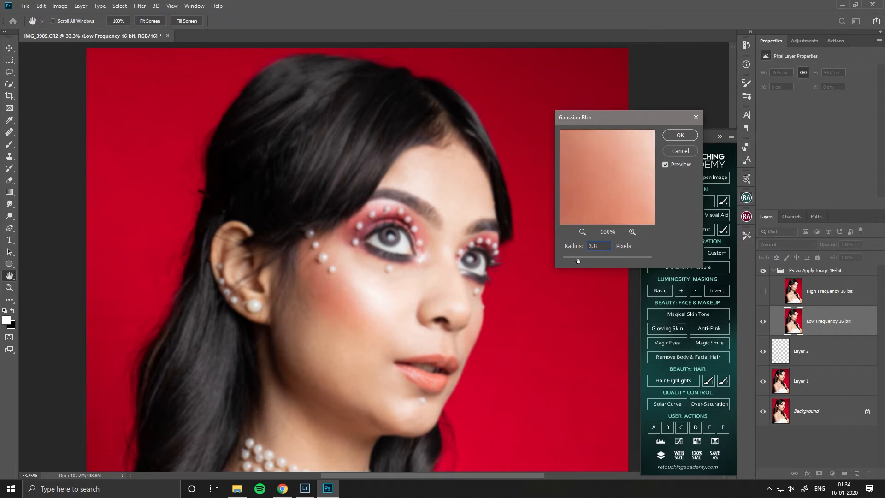
{"action": "type", "text": "2.5"}
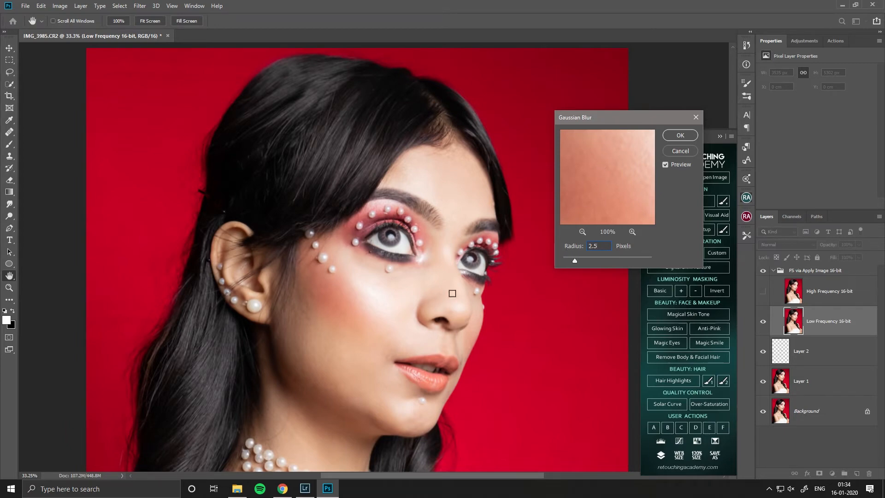
{"action": "left_click", "coordinate": [353, 302]}
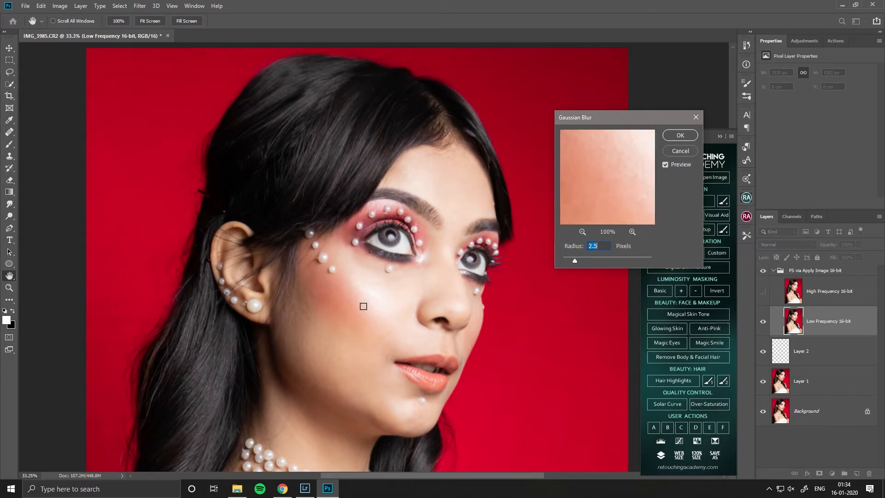
Step: Check the cheek in the blur preview at 25% zoom, try a radius of 3, and apply a radius of 2.5 pixels
{"action": "left_click", "coordinate": [583, 232]}
{"action": "left_click", "coordinate": [583, 232]}
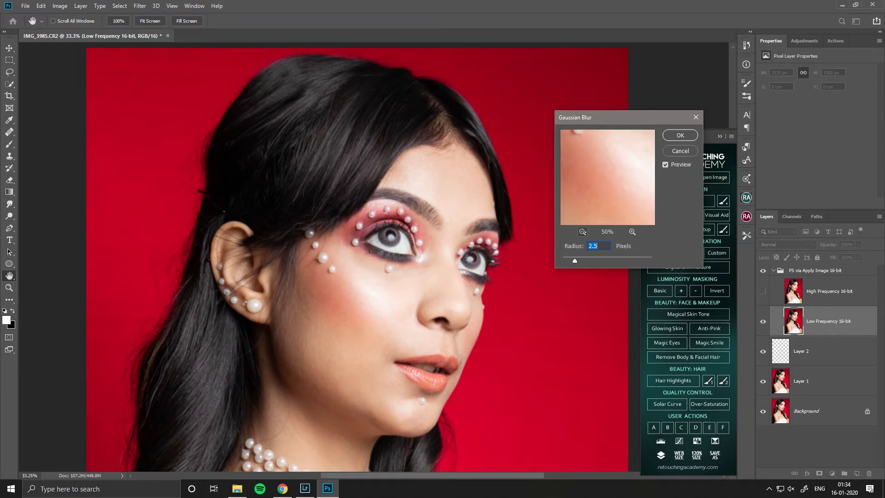
{"action": "left_click", "coordinate": [583, 232]}
{"action": "left_click", "coordinate": [583, 232]}
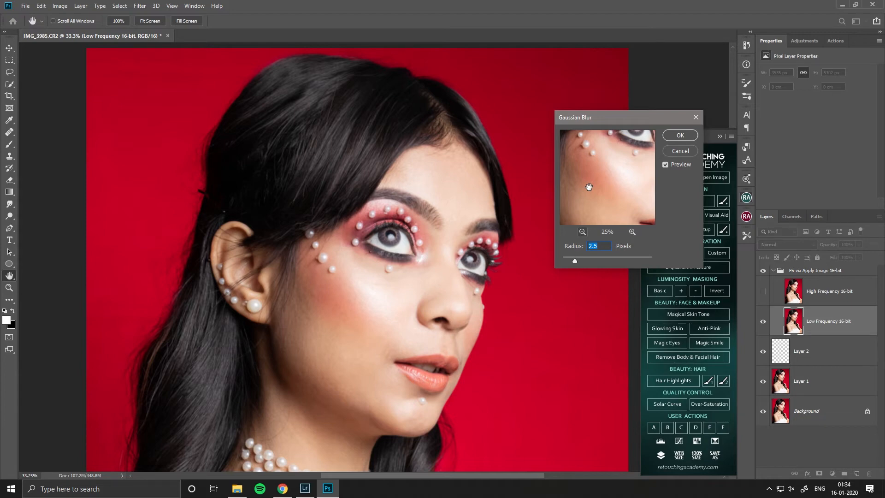
{"action": "type", "text": "3"}
{"action": "key", "text": "Tab"}
{"action": "left_click_drag", "start_coordinate": [603, 177], "coordinate": [612, 176]}
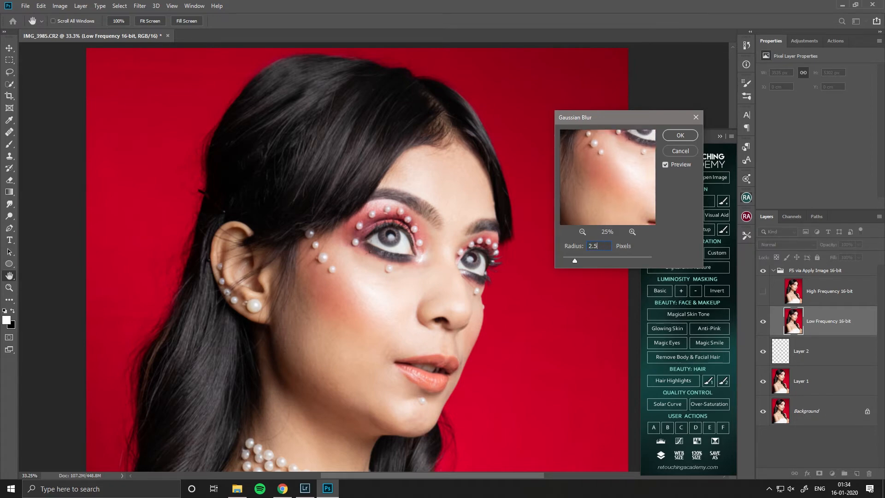
{"action": "type", "text": "2.5"}
{"action": "key", "text": "Return"}
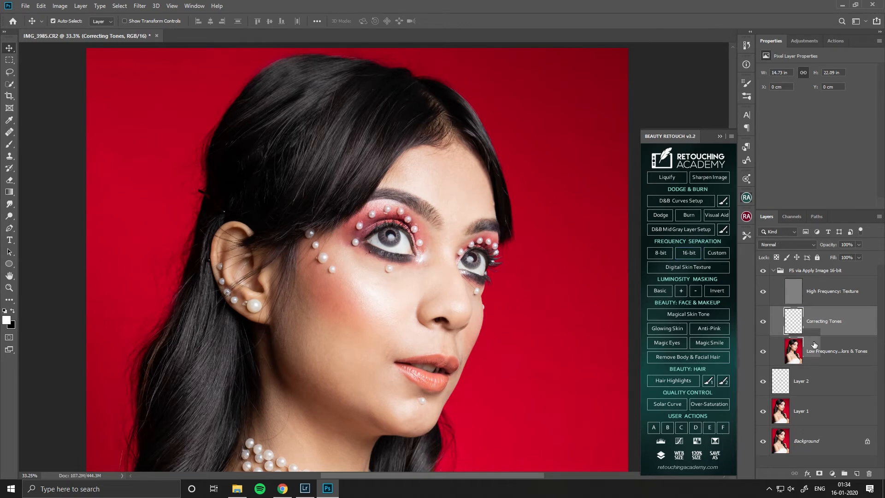
Step: Select the Low Frequency: Colors & Tones layer and choose the Mixer Brush tool for the cheek area
{"action": "left_click", "coordinate": [807, 352]}
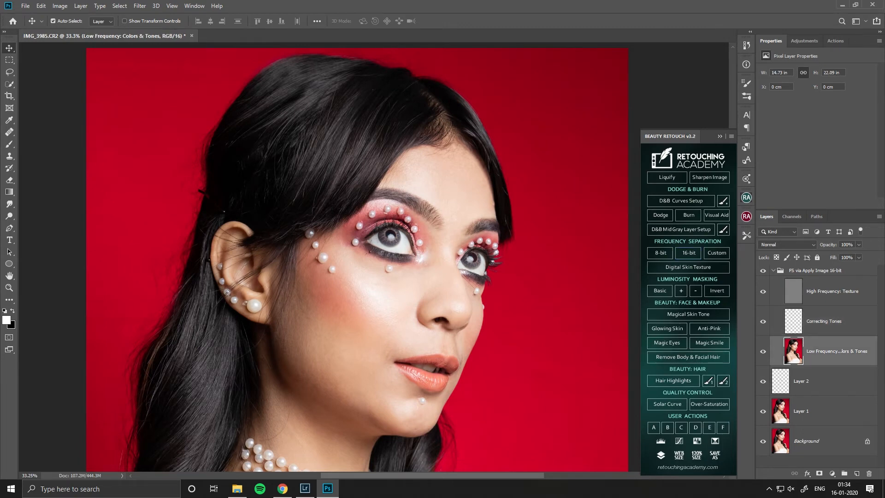
{"action": "scroll", "coordinate": [405, 276], "scroll_direction": "up", "scroll_amount": 5}
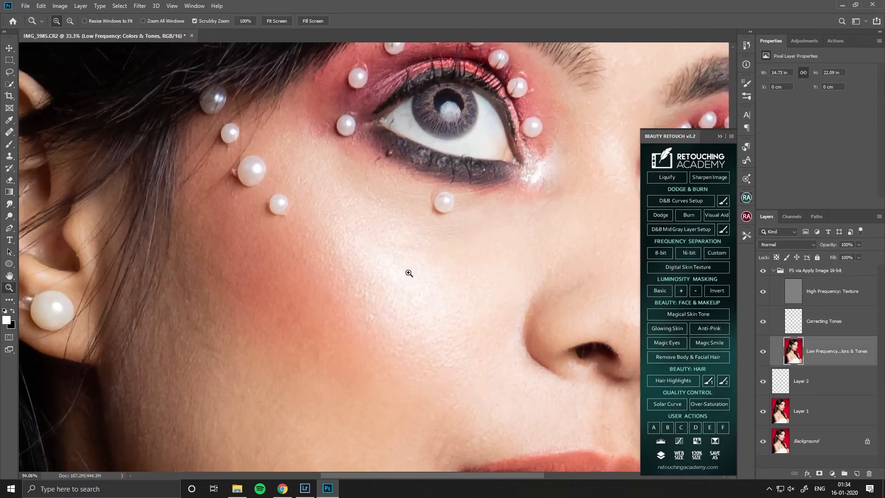
{"action": "key", "text": "b"}
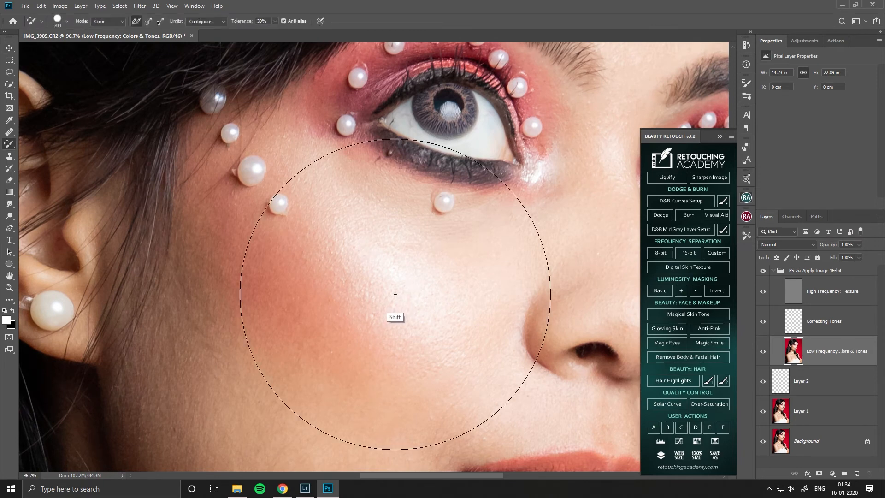
{"action": "key", "text": "s"}
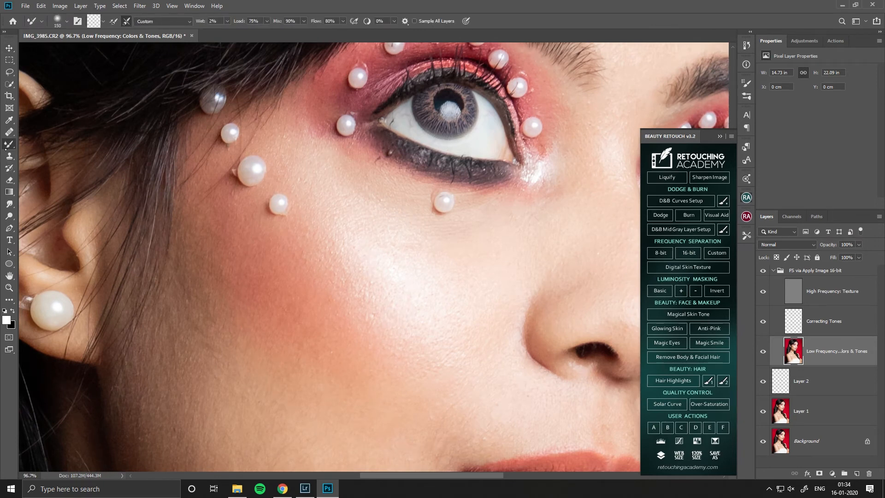
{"action": "right_click", "coordinate": [9, 144]}
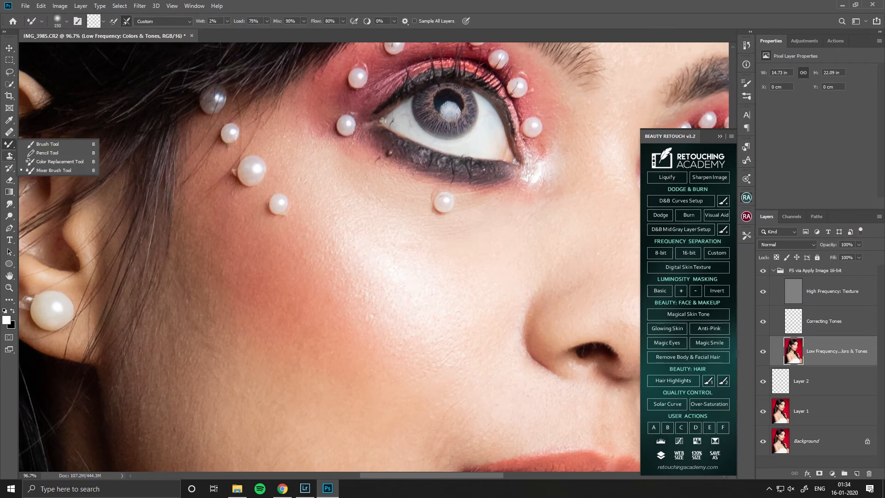
{"action": "left_click", "coordinate": [43, 171]}
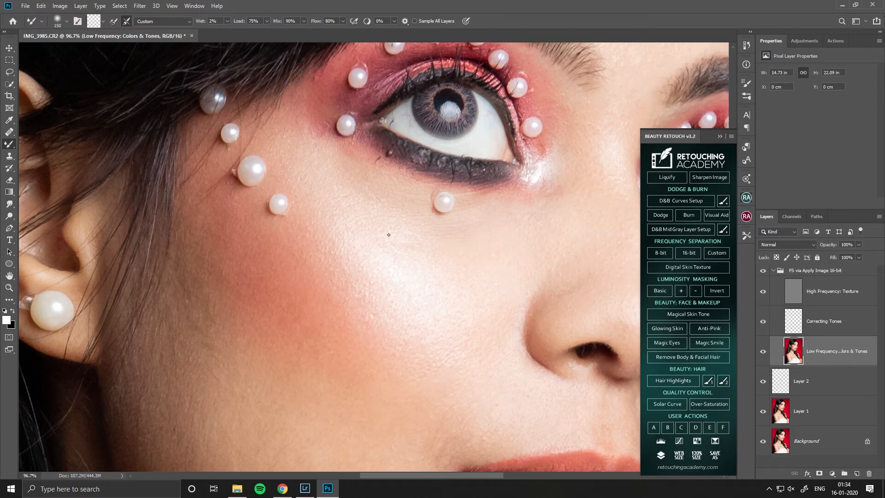
Step: Blend the uneven skin tones on the cheek, nose and forehead with the Mixer Brush on the low-frequency layer
{"action": "left_click_drag", "start_coordinate": [416, 256], "coordinate": [371, 303]}
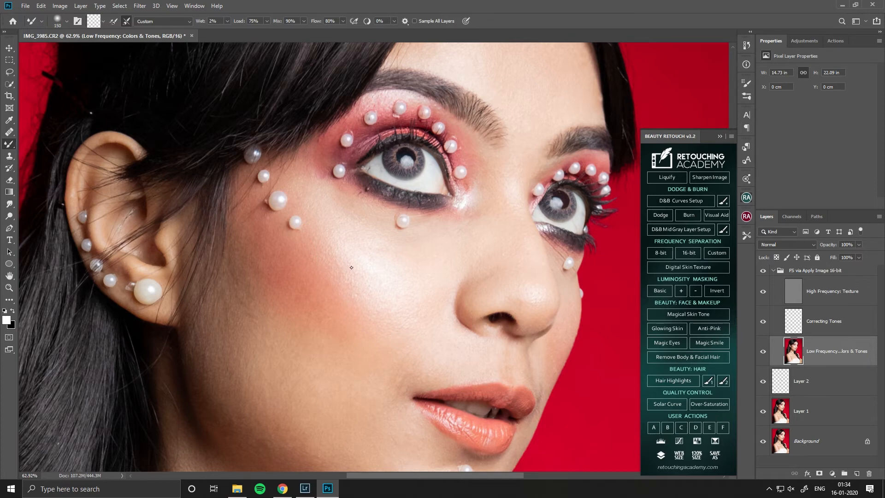
{"action": "left_click_drag", "start_coordinate": [319, 305], "coordinate": [320, 268]}
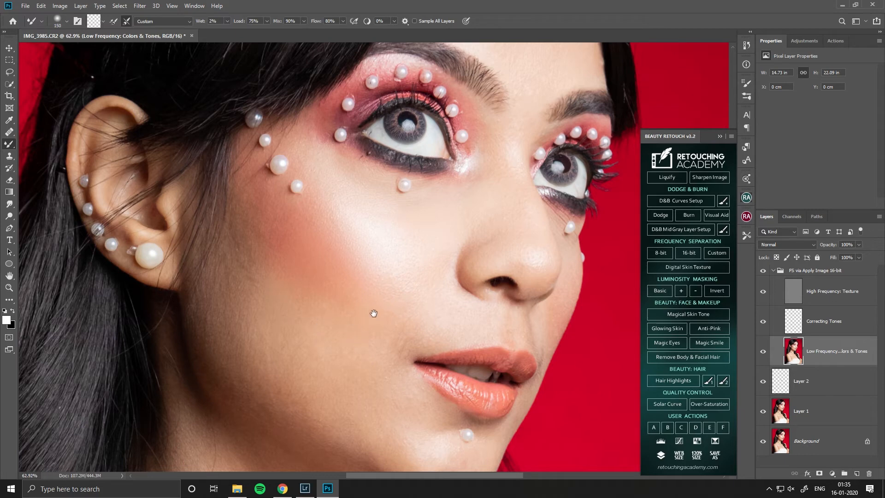
{"action": "left_click_drag", "start_coordinate": [423, 256], "coordinate": [424, 286]}
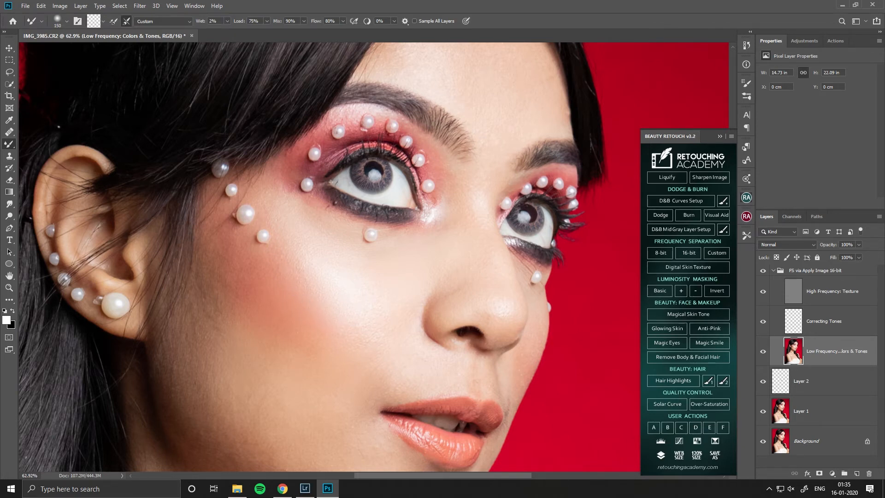
{"action": "left_click_drag", "start_coordinate": [497, 180], "coordinate": [480, 194]}
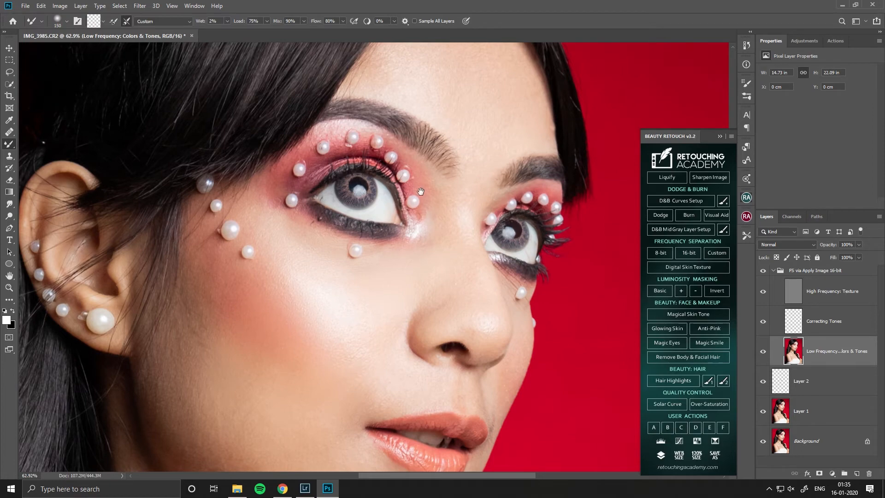
{"action": "left_click_drag", "start_coordinate": [472, 311], "coordinate": [471, 389]}
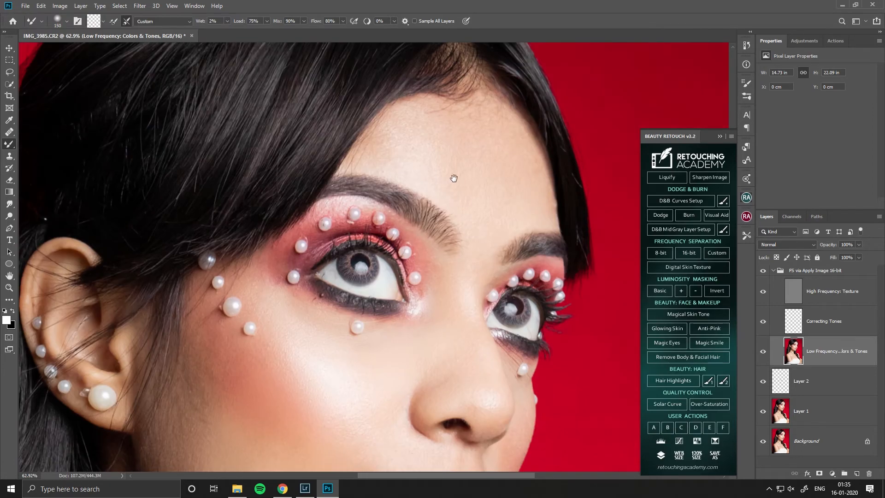
Step: Smooth the tones of the lower cheek and jawline with a smaller Mixer Brush
{"action": "left_click_drag", "start_coordinate": [317, 341], "coordinate": [317, 234]}
{"action": "left_click_drag", "start_coordinate": [270, 373], "coordinate": [287, 283]}
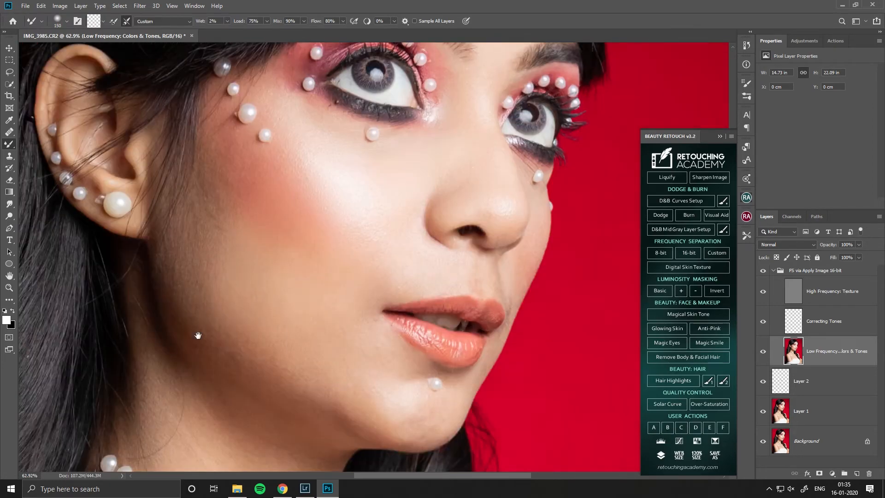
{"action": "left_click_drag", "start_coordinate": [198, 336], "coordinate": [191, 272]}
{"action": "key", "text": "bracketleft"}
{"action": "key", "text": "bracketleft"}
{"action": "key", "text": "bracketleft"}
{"action": "left_click_drag", "start_coordinate": [525, 159], "coordinate": [422, 211]}
{"action": "left_click_drag", "start_coordinate": [403, 279], "coordinate": [361, 425]}
{"action": "left_click_drag", "start_coordinate": [71, 454], "coordinate": [338, 315]}
{"action": "left_click_drag", "start_coordinate": [389, 412], "coordinate": [389, 203]}
Step: Smooth the neck, shoulder and chest tones with a larger Mixer Brush and compare the portrait with and without the frequency separation group
{"action": "key", "text": "bracketright"}
{"action": "key", "text": "bracketright"}
{"action": "key", "text": "bracketright"}
{"action": "key", "text": "bracketright"}
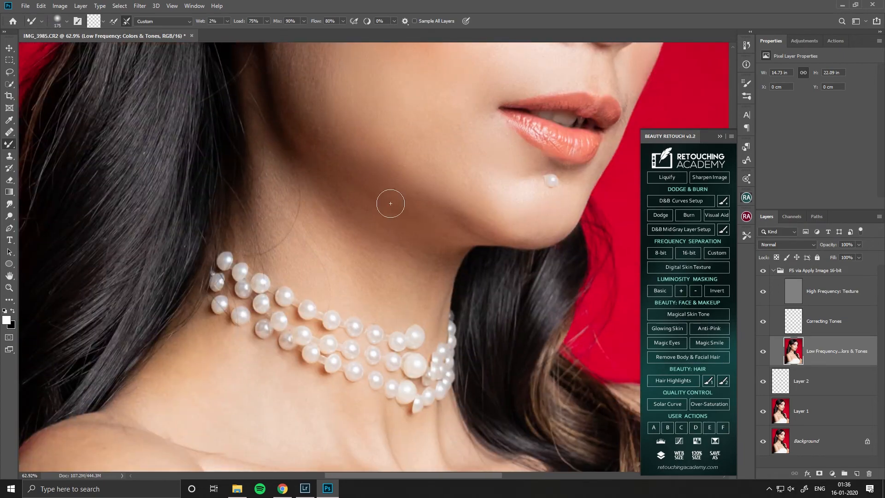
{"action": "left_click_drag", "start_coordinate": [188, 403], "coordinate": [187, 266]}
{"action": "left_click_drag", "start_coordinate": [285, 427], "coordinate": [291, 267]}
{"action": "key", "text": "bracketleft"}
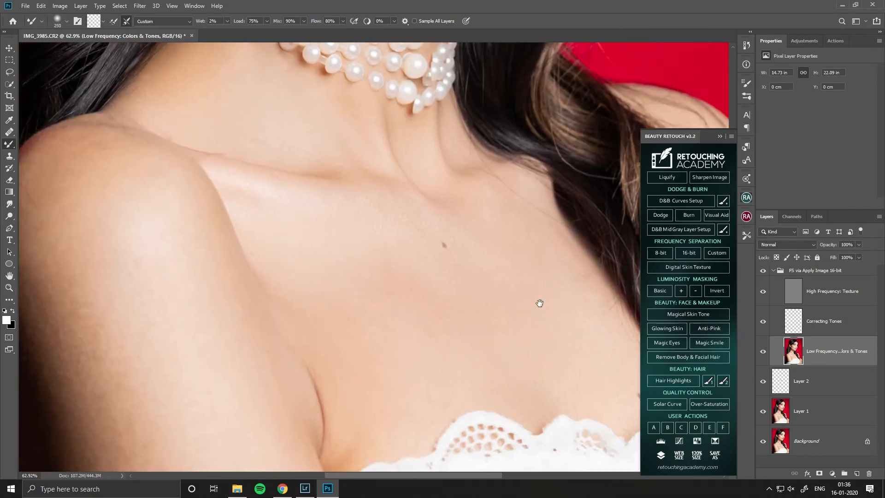
{"action": "left_click_drag", "start_coordinate": [549, 305], "coordinate": [283, 121]}
{"action": "left_click_drag", "start_coordinate": [605, 277], "coordinate": [451, 182]}
{"action": "left_click_drag", "start_coordinate": [446, 408], "coordinate": [469, 321]}
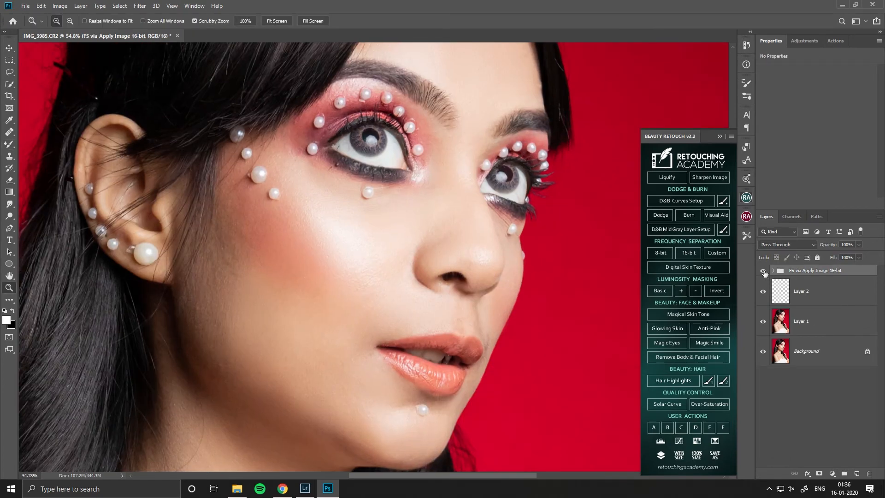
{"action": "left_click", "coordinate": [764, 270]}
{"action": "left_click", "coordinate": [764, 271]}
Step: Add the Beauty Retouch sharpening layer at 50% opacity and compare the portrait with and without it
{"action": "left_click", "coordinate": [710, 178]}
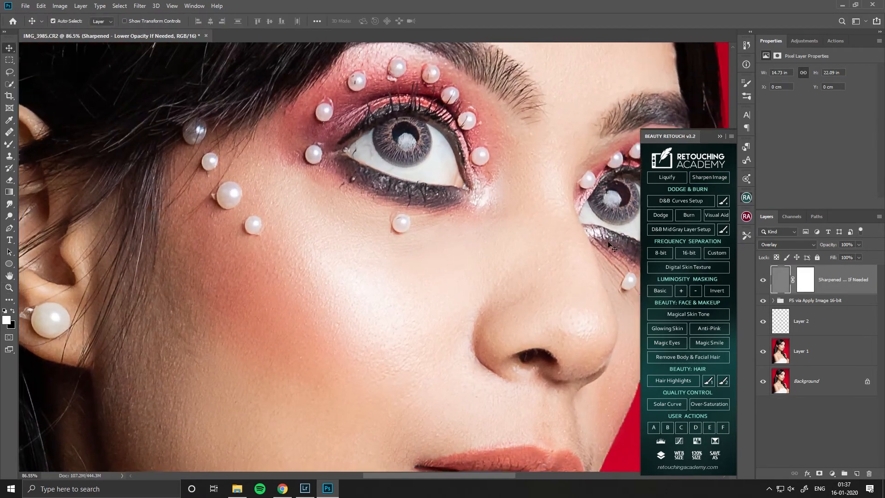
{"action": "type", "text": "5"}
{"action": "left_click", "coordinate": [764, 281]}
{"action": "left_click", "coordinate": [764, 281]}
{"action": "key", "text": "ctrl+0"}
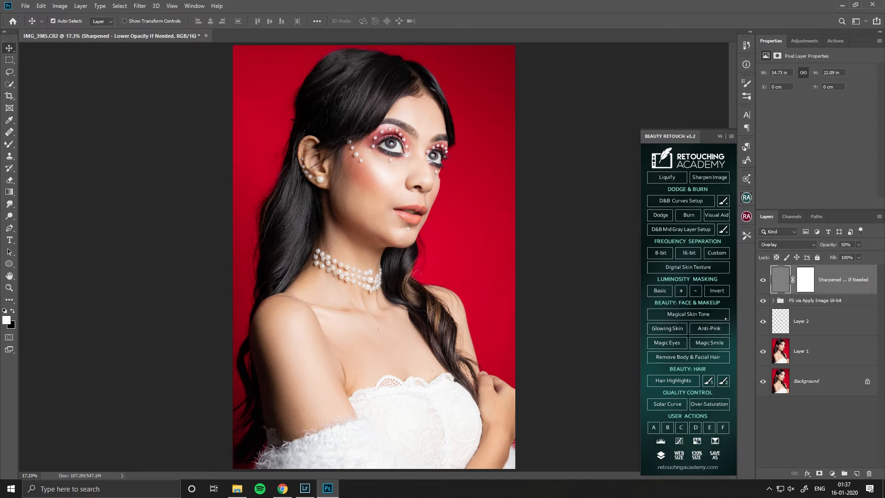
Step: Run Magic Eyes from Beauty Retouch and bring the eye nearer the ear into close view
{"action": "left_click", "coordinate": [672, 343]}
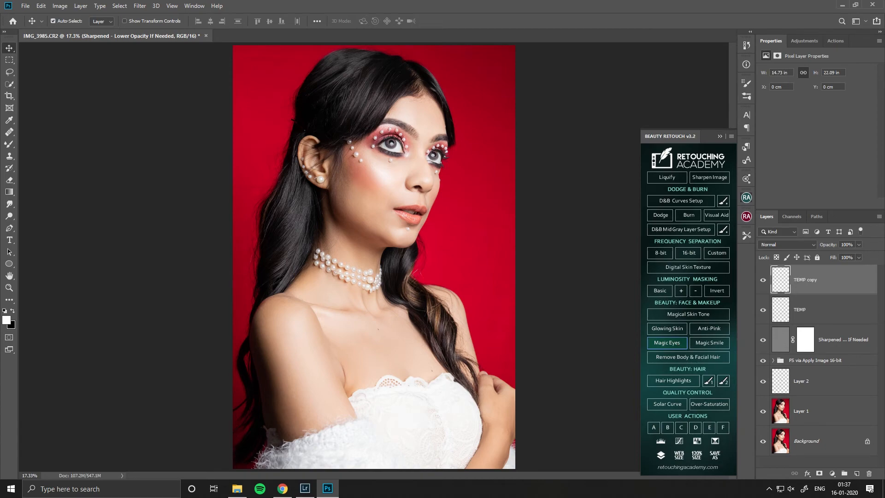
{"action": "left_click", "coordinate": [773, 271]}
{"action": "left_click_drag", "start_coordinate": [393, 149], "coordinate": [507, 90]}
{"action": "left_click_drag", "start_coordinate": [471, 146], "coordinate": [431, 349]}
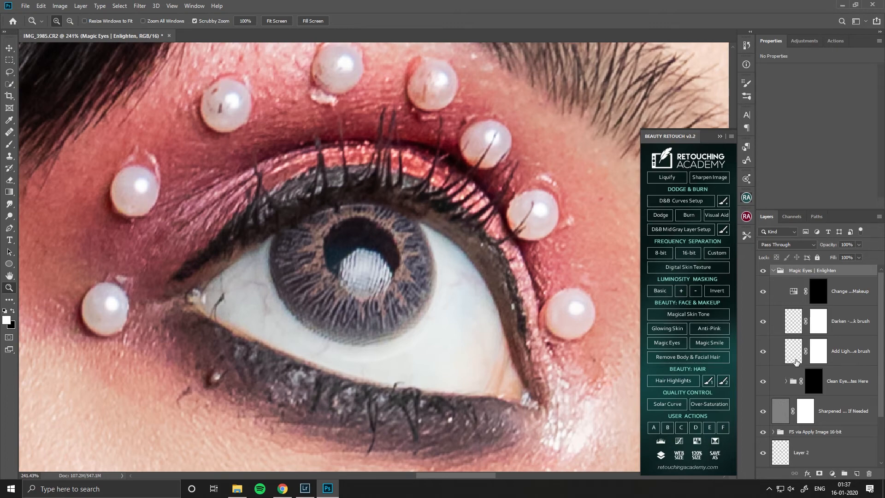
Step: Clean the whites of both eyes by painting on the Clean Eye Whites Here mask with a 25 px brush at 20% flow
{"action": "left_click", "coordinate": [804, 389]}
{"action": "key", "text": "b"}
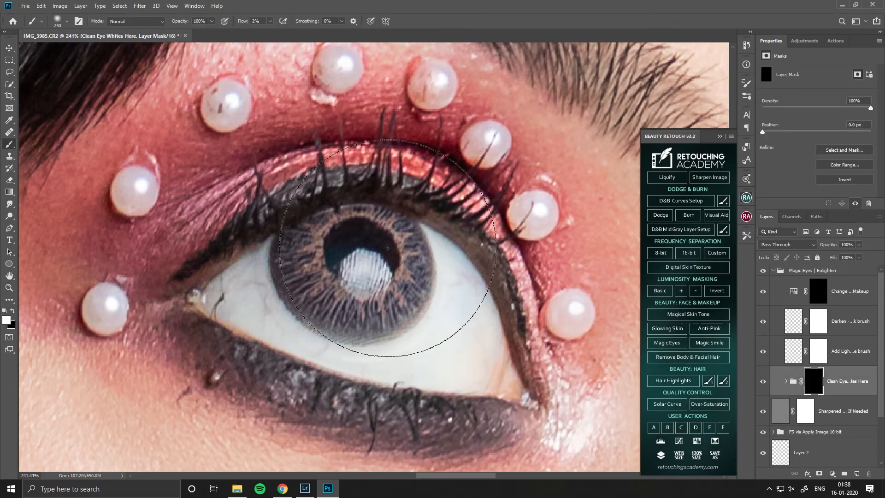
{"action": "left_click", "coordinate": [255, 21]}
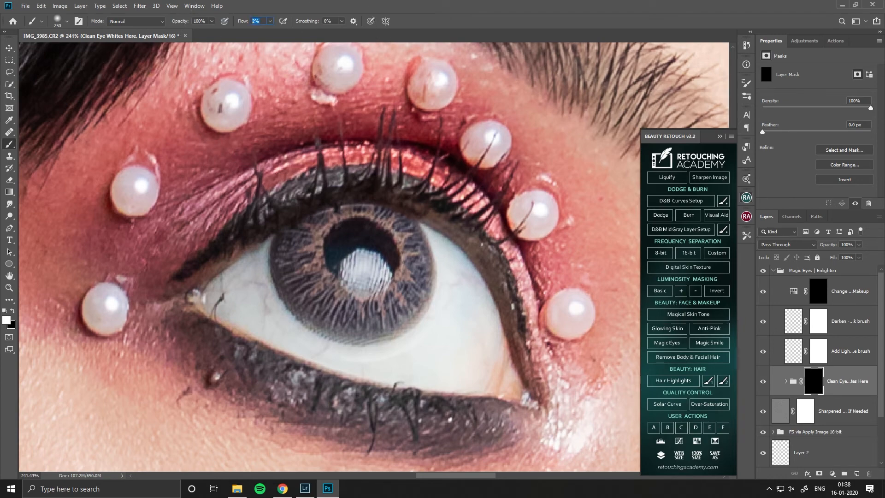
{"action": "key", "text": "bracketleft"}
{"action": "key", "text": "bracketleft"}
{"action": "key", "text": "bracketleft"}
{"action": "key", "text": "bracketleft"}
{"action": "key", "text": "bracketleft"}
{"action": "key", "text": "bracketleft"}
{"action": "key", "text": "bracketleft"}
{"action": "key", "text": "bracketleft"}
{"action": "mouse_move", "coordinate": [266, 324]}
{"action": "left_mouse_down"}
{"action": "mouse_move", "coordinate": [251, 271]}
{"action": "mouse_move", "coordinate": [257, 294]}
{"action": "mouse_move", "coordinate": [364, 368]}
{"action": "mouse_move", "coordinate": [253, 280]}
{"action": "mouse_move", "coordinate": [458, 293]}
{"action": "mouse_move", "coordinate": [423, 361]}
{"action": "left_mouse_up"}
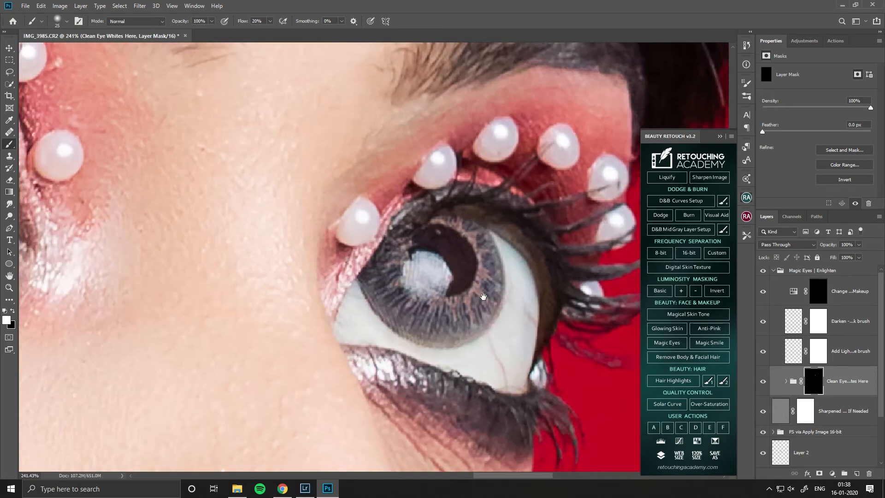
{"action": "mouse_move", "coordinate": [344, 331]}
{"action": "left_mouse_down"}
{"action": "mouse_move", "coordinate": [464, 357]}
{"action": "mouse_move", "coordinate": [518, 309]}
{"action": "mouse_move", "coordinate": [496, 362]}
{"action": "left_mouse_up"}
{"action": "left_click_drag", "start_coordinate": [230, 368], "coordinate": [415, 328]}
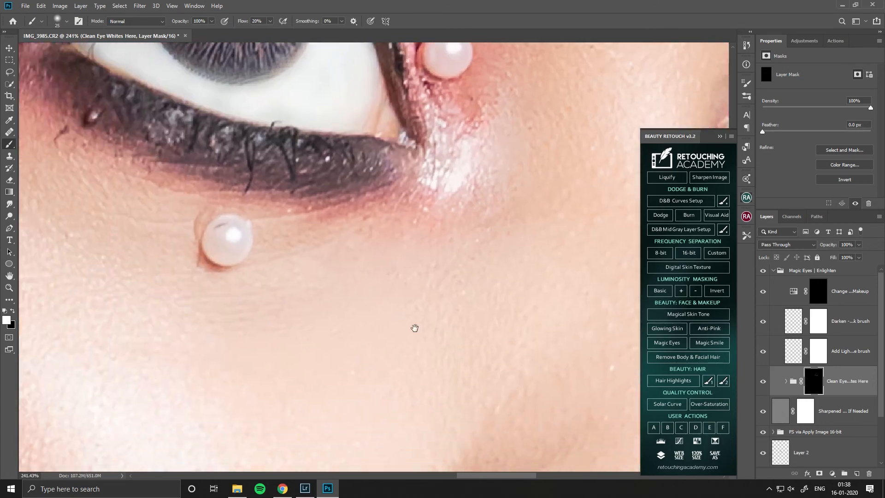
Step: Brighten the iris streaks of the eye nearer the ear on the Add Light layer with a 2 px white brush at 20% flow
{"action": "left_click_drag", "start_coordinate": [346, 54], "coordinate": [435, 274]}
{"action": "left_click", "coordinate": [795, 359]}
{"action": "left_click_drag", "start_coordinate": [346, 290], "coordinate": [370, 244]}
{"action": "left_click_drag", "start_coordinate": [319, 196], "coordinate": [342, 242]}
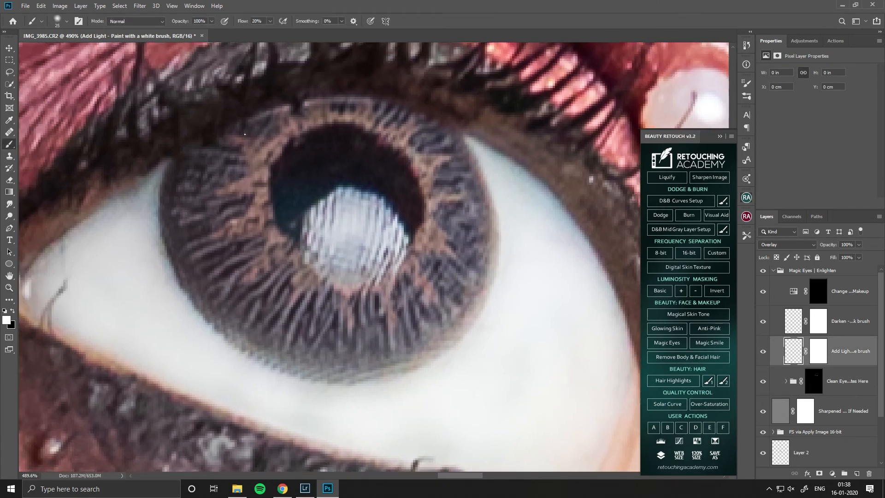
{"action": "left_click", "coordinate": [60, 22]}
{"action": "left_click", "coordinate": [267, 170]}
{"action": "mouse_move", "coordinate": [331, 290]}
{"action": "left_mouse_down"}
{"action": "mouse_move", "coordinate": [307, 318]}
{"action": "mouse_move", "coordinate": [276, 314]}
{"action": "mouse_move", "coordinate": [244, 295]}
{"action": "mouse_move", "coordinate": [266, 266]}
{"action": "mouse_move", "coordinate": [249, 274]}
{"action": "mouse_move", "coordinate": [217, 247]}
{"action": "mouse_move", "coordinate": [177, 235]}
{"action": "mouse_move", "coordinate": [212, 157]}
{"action": "left_mouse_up"}
{"action": "mouse_move", "coordinate": [337, 355]}
{"action": "left_mouse_down"}
{"action": "mouse_move", "coordinate": [341, 290]}
{"action": "mouse_move", "coordinate": [382, 322]}
{"action": "mouse_move", "coordinate": [411, 299]}
{"action": "mouse_move", "coordinate": [464, 280]}
{"action": "mouse_move", "coordinate": [456, 180]}
{"action": "mouse_move", "coordinate": [422, 146]}
{"action": "mouse_move", "coordinate": [438, 148]}
{"action": "mouse_move", "coordinate": [473, 220]}
{"action": "mouse_move", "coordinate": [378, 332]}
{"action": "mouse_move", "coordinate": [295, 318]}
{"action": "mouse_move", "coordinate": [216, 272]}
{"action": "mouse_move", "coordinate": [242, 175]}
{"action": "left_mouse_up"}
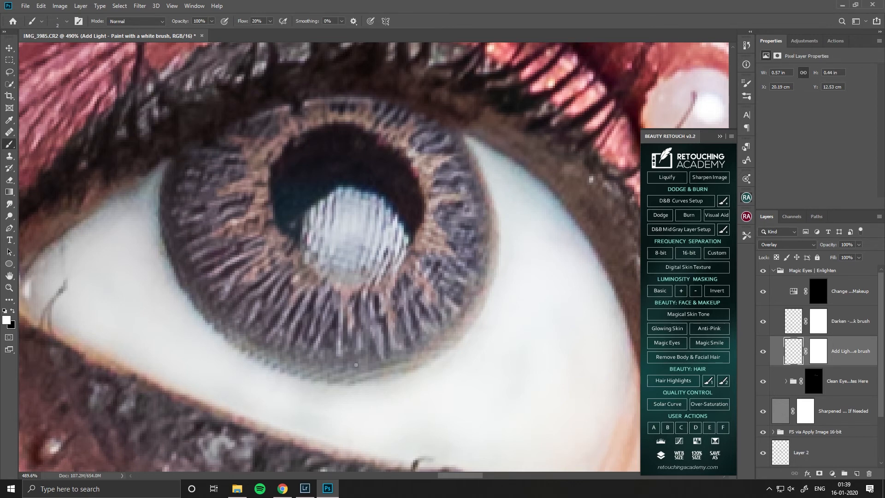
{"action": "mouse_move", "coordinate": [243, 167]}
{"action": "left_mouse_down"}
{"action": "mouse_move", "coordinate": [263, 136]}
{"action": "mouse_move", "coordinate": [226, 230]}
{"action": "mouse_move", "coordinate": [318, 286]}
{"action": "mouse_move", "coordinate": [419, 298]}
{"action": "mouse_move", "coordinate": [454, 281]}
{"action": "mouse_move", "coordinate": [461, 194]}
{"action": "mouse_move", "coordinate": [445, 143]}
{"action": "left_mouse_up"}
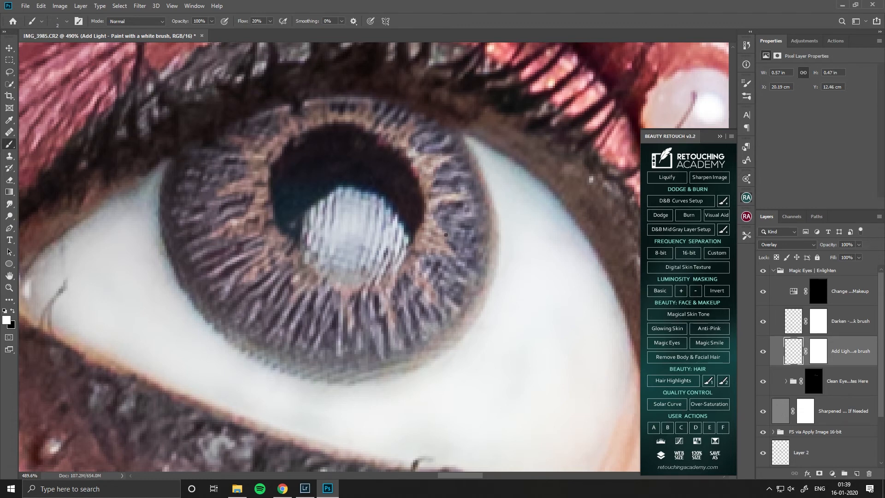
Step: Compare the eye with and without the Magic Eyes group
{"action": "left_click", "coordinate": [765, 275]}
{"action": "left_click", "coordinate": [764, 274]}
{"action": "left_click", "coordinate": [763, 274]}
{"action": "left_click", "coordinate": [763, 274]}
{"action": "left_click", "coordinate": [764, 275]}
{"action": "left_click", "coordinate": [764, 275]}
Step: Brighten the iris streaks of the eye farther from the ear on the Add Light layer, undoing a misplaced stroke
{"action": "mouse_move", "coordinate": [548, 318]}
{"action": "left_mouse_down"}
{"action": "mouse_move", "coordinate": [360, 291]}
{"action": "mouse_move", "coordinate": [605, 344]}
{"action": "left_mouse_up"}
{"action": "mouse_move", "coordinate": [364, 231]}
{"action": "left_mouse_down"}
{"action": "mouse_move", "coordinate": [350, 295]}
{"action": "mouse_move", "coordinate": [362, 331]}
{"action": "mouse_move", "coordinate": [431, 365]}
{"action": "mouse_move", "coordinate": [486, 376]}
{"action": "left_mouse_up"}
{"action": "mouse_move", "coordinate": [462, 205]}
{"action": "left_mouse_down"}
{"action": "mouse_move", "coordinate": [464, 230]}
{"action": "mouse_move", "coordinate": [481, 221]}
{"action": "mouse_move", "coordinate": [460, 217]}
{"action": "mouse_move", "coordinate": [509, 355]}
{"action": "mouse_move", "coordinate": [534, 313]}
{"action": "mouse_move", "coordinate": [560, 329]}
{"action": "mouse_move", "coordinate": [521, 249]}
{"action": "mouse_move", "coordinate": [560, 232]}
{"action": "mouse_move", "coordinate": [527, 213]}
{"action": "mouse_move", "coordinate": [492, 208]}
{"action": "left_mouse_up"}
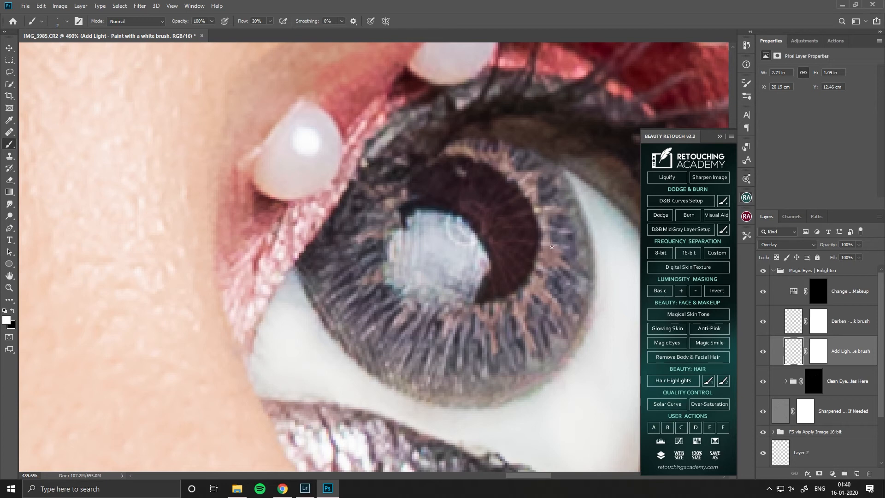
{"action": "key", "text": "ctrl+z"}
{"action": "mouse_move", "coordinate": [484, 323]}
{"action": "left_mouse_down"}
{"action": "mouse_move", "coordinate": [505, 355]}
{"action": "mouse_move", "coordinate": [560, 318]}
{"action": "mouse_move", "coordinate": [569, 231]}
{"action": "mouse_move", "coordinate": [586, 257]}
{"action": "left_mouse_up"}
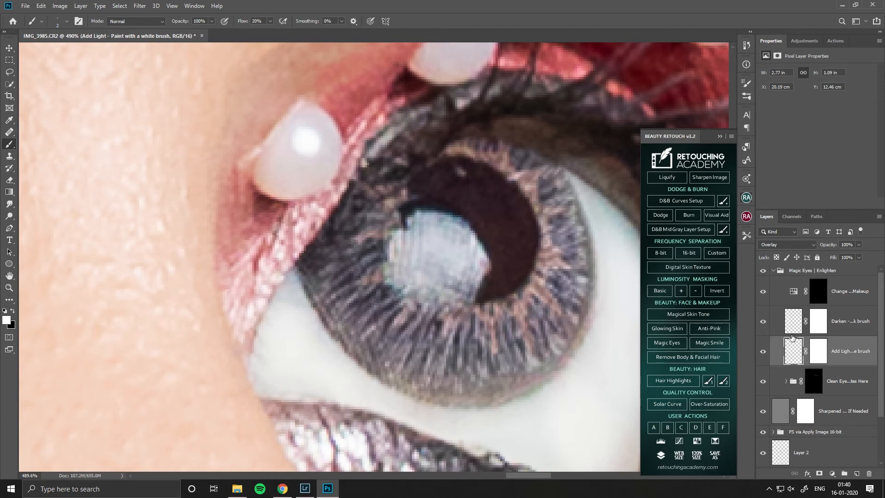
Step: Paint this iris into the Change Color of Eyes mask and set hue 208, saturation 17, lightness +8 and layer opacity 87%
{"action": "left_click", "coordinate": [818, 291]}
{"action": "mouse_move", "coordinate": [565, 297]}
{"action": "left_mouse_down"}
{"action": "mouse_move", "coordinate": [558, 215]}
{"action": "mouse_move", "coordinate": [549, 339]}
{"action": "mouse_move", "coordinate": [477, 381]}
{"action": "mouse_move", "coordinate": [419, 350]}
{"action": "mouse_move", "coordinate": [368, 216]}
{"action": "left_mouse_up"}
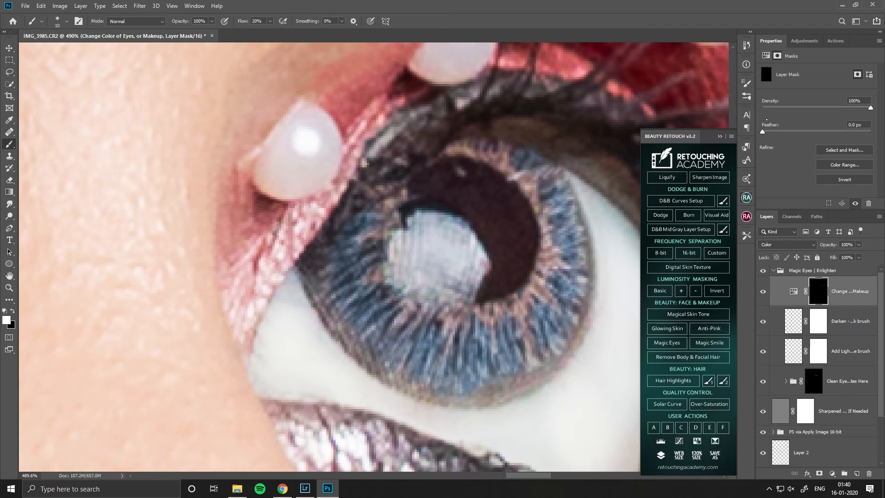
{"action": "left_click", "coordinate": [793, 291]}
{"action": "left_click_drag", "start_coordinate": [811, 106], "coordinate": [780, 124]}
{"action": "left_click_drag", "start_coordinate": [817, 142], "coordinate": [821, 142]}
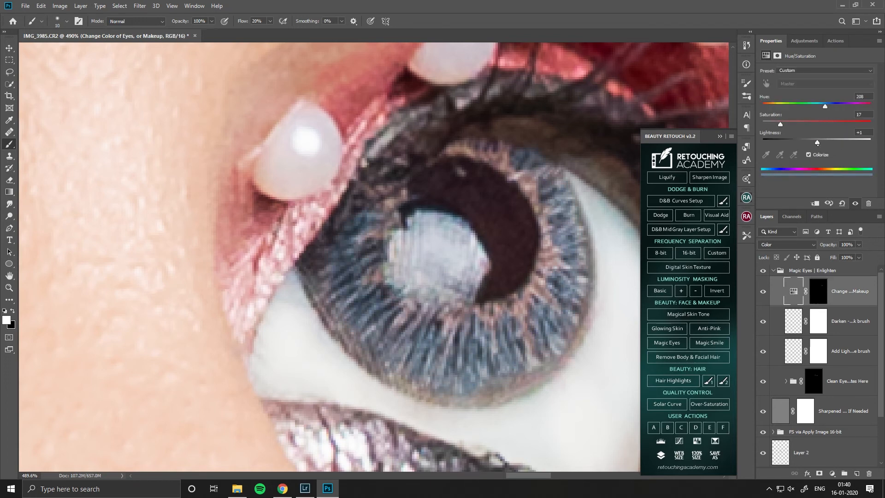
{"action": "left_click_drag", "start_coordinate": [830, 245], "coordinate": [823, 245]}
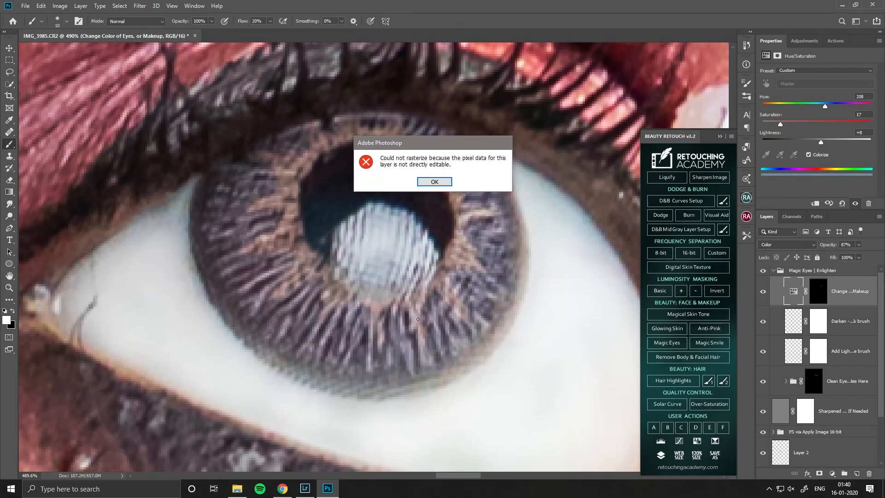
Step: Tint the iris of the eye nearer the ear by painting on the Change Color of Eyes mask
{"action": "left_click", "coordinate": [430, 180]}
{"action": "left_click", "coordinate": [818, 291]}
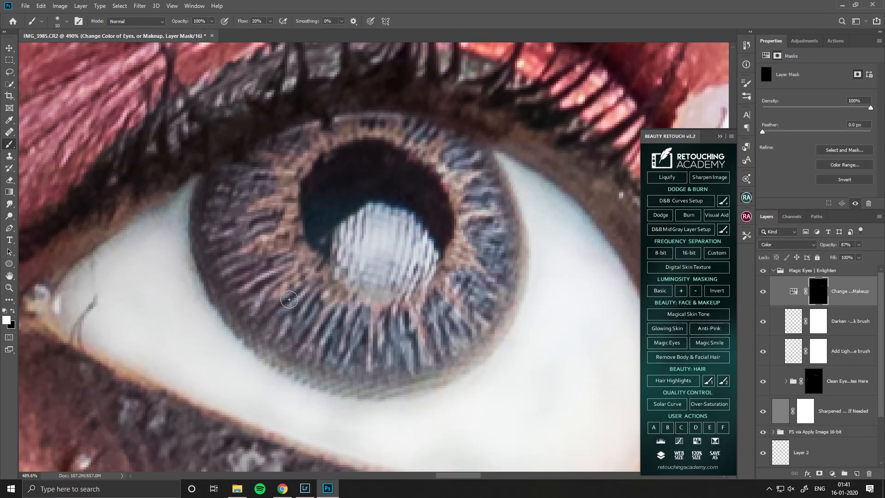
{"action": "scroll", "coordinate": [249, 220], "scroll_direction": "down", "scroll_amount": 1}
{"action": "key", "text": "ctrl+0"}
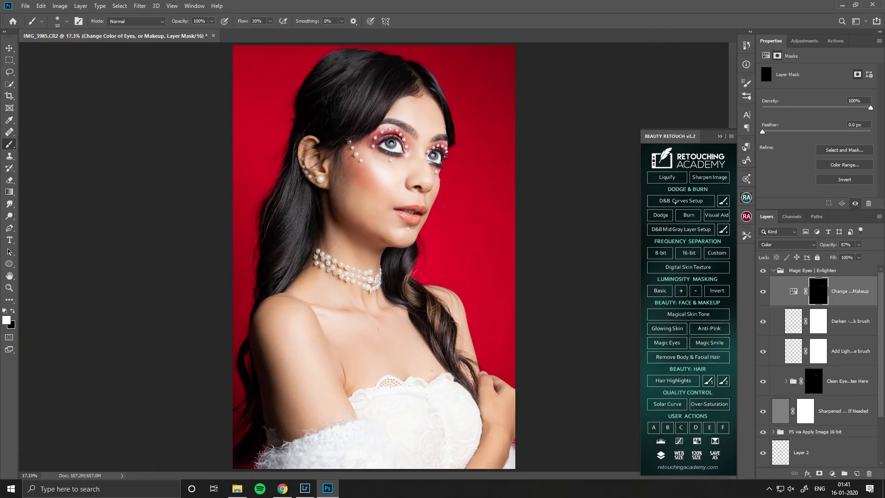
Step: Compare the portrait with and without the Magic Eyes group, and against the original Background layer
{"action": "left_click", "coordinate": [773, 270]}
{"action": "left_click", "coordinate": [763, 270]}
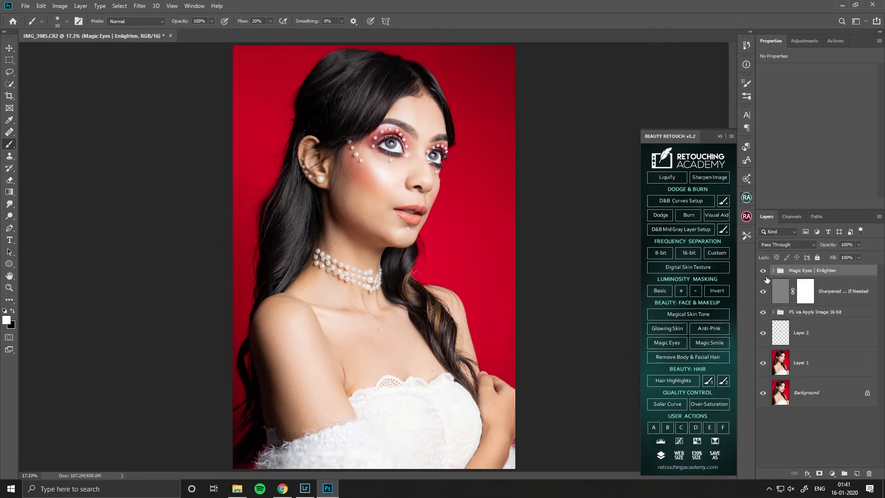
{"action": "left_click", "coordinate": [763, 272]}
{"action": "left_click", "coordinate": [763, 271]}
{"action": "left_click", "coordinate": [763, 394], "text": "alt"}
{"action": "left_click", "coordinate": [763, 393], "text": "alt"}
{"action": "left_click", "coordinate": [764, 392], "text": "alt"}
{"action": "left_click", "coordinate": [763, 392], "text": "alt"}
{"action": "left_click", "coordinate": [764, 392], "text": "alt"}
{"action": "left_click", "coordinate": [763, 393], "text": "alt"}
{"action": "scroll", "coordinate": [393, 118], "scroll_direction": "up", "scroll_amount": 5}
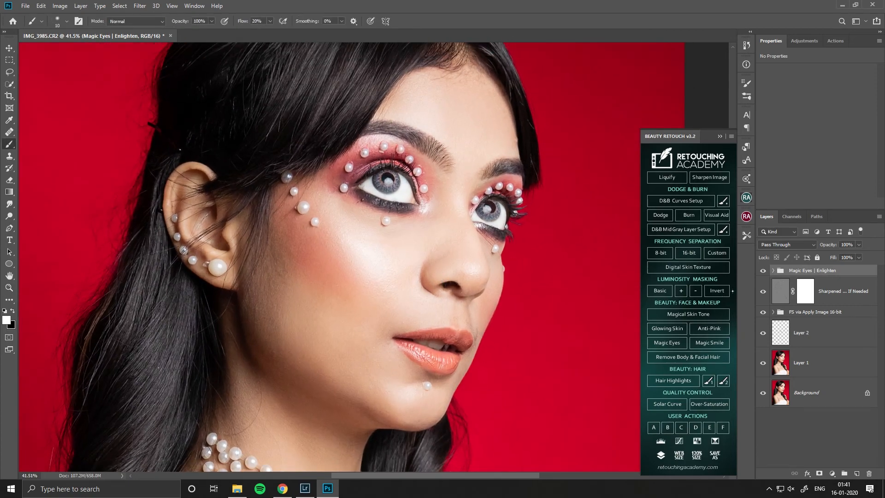
Step: Run the Beauty Retouch D&B Curves Setup and prepare the Burn Curve mask for painting with a brush at 2% flow
{"action": "left_click", "coordinate": [681, 201]}
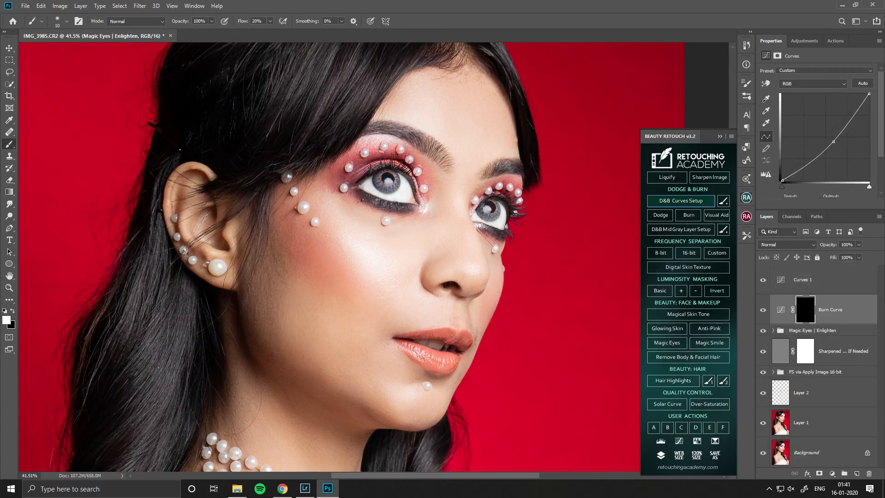
{"action": "left_click", "coordinate": [774, 271]}
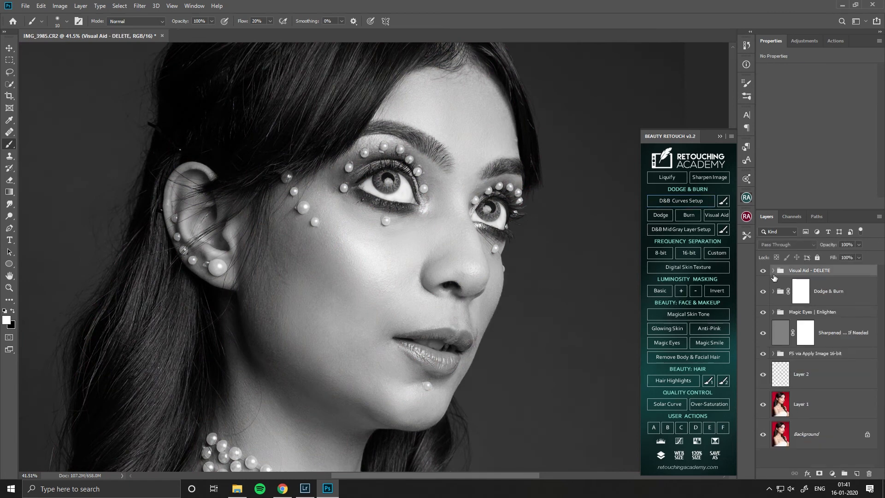
{"action": "left_click", "coordinate": [773, 291]}
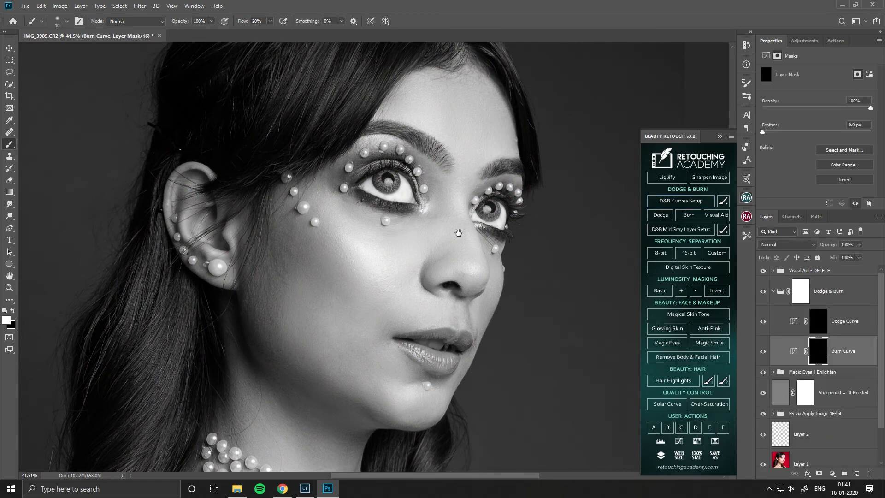
{"action": "left_click_drag", "start_coordinate": [472, 220], "coordinate": [484, 240]}
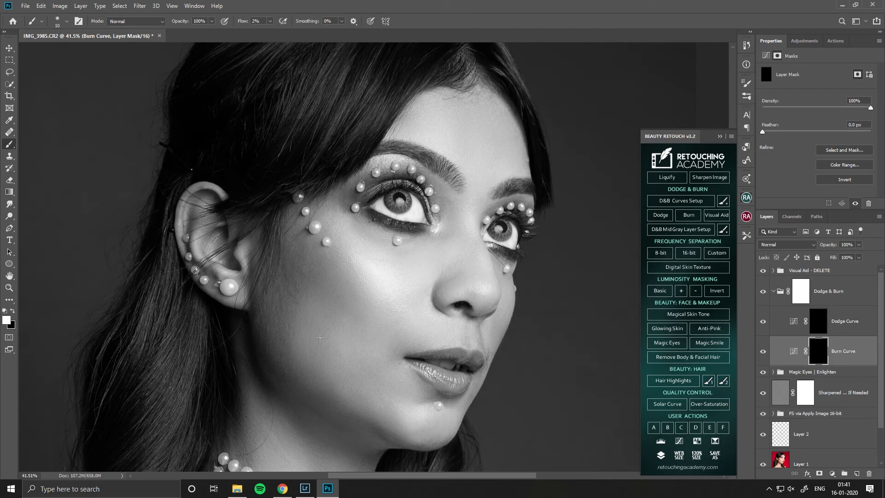
Step: Check the whole face in colour with the Visual Aid group hidden, and show the group again
{"action": "key", "text": "z"}
{"action": "mouse_move", "coordinate": [378, 310]}
{"action": "left_mouse_down"}
{"action": "mouse_move", "coordinate": [366, 316]}
{"action": "mouse_move", "coordinate": [374, 317]}
{"action": "left_mouse_up"}
{"action": "left_click", "coordinate": [763, 271]}
{"action": "key", "text": "b"}
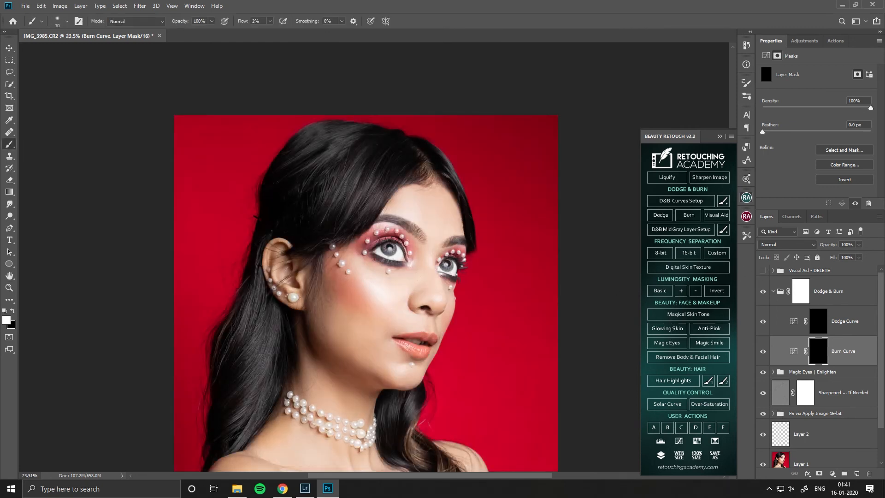
{"action": "left_click_drag", "start_coordinate": [481, 294], "coordinate": [491, 251]}
{"action": "mouse_move", "coordinate": [454, 336]}
{"action": "left_mouse_down"}
{"action": "mouse_move", "coordinate": [471, 197]}
{"action": "mouse_move", "coordinate": [506, 284]}
{"action": "mouse_move", "coordinate": [464, 343]}
{"action": "left_mouse_up"}
{"action": "left_click", "coordinate": [763, 271]}
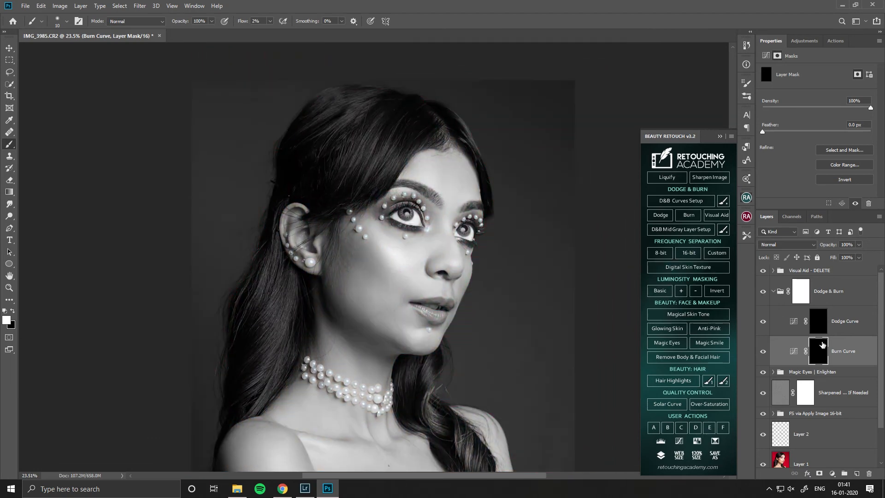
Step: Darken the shaded side of the cheek on the Burn Curve mask with a soft round brush enlarged to about 60 px
{"action": "key", "text": "ctrl+space"}
{"action": "mouse_move", "coordinate": [458, 280]}
{"action": "left_mouse_down"}
{"action": "mouse_move", "coordinate": [514, 253]}
{"action": "mouse_move", "coordinate": [496, 266]}
{"action": "mouse_move", "coordinate": [559, 330]}
{"action": "mouse_move", "coordinate": [575, 328]}
{"action": "mouse_move", "coordinate": [507, 329]}
{"action": "left_mouse_up"}
{"action": "key", "text": "ctrl+space"}
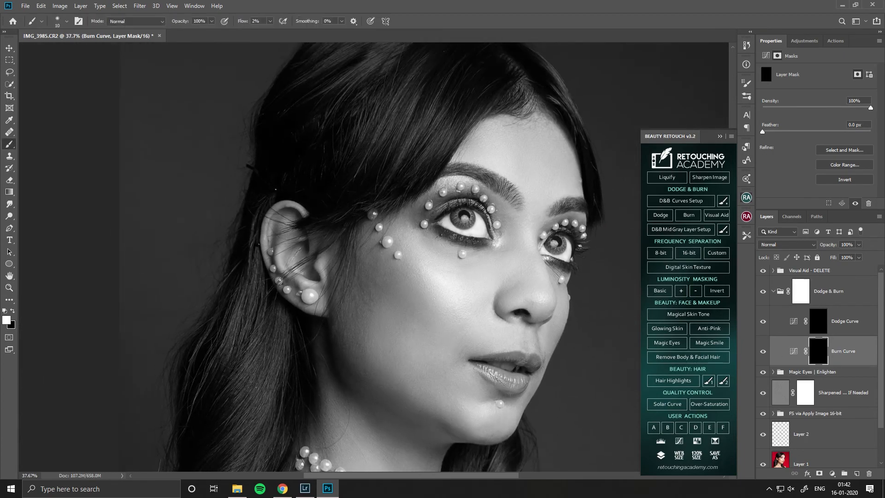
{"action": "key", "text": "ctrl+space"}
{"action": "left_click_drag", "start_coordinate": [430, 311], "coordinate": [470, 292]}
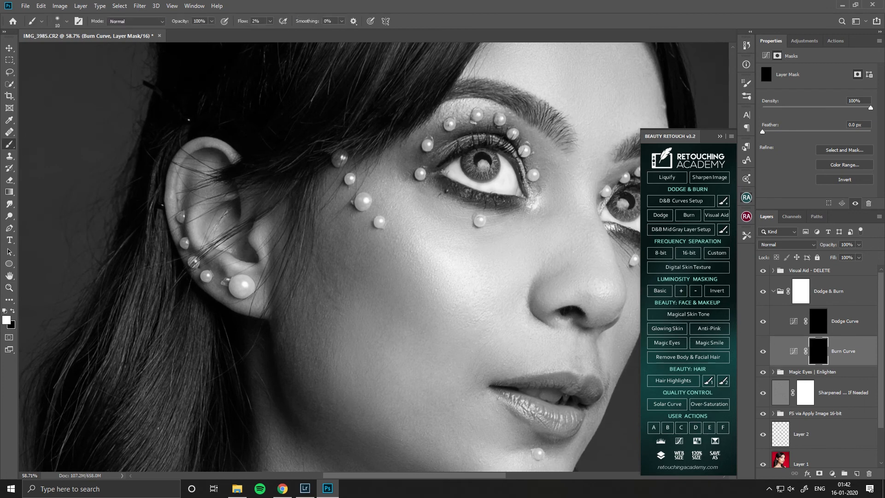
{"action": "left_click", "coordinate": [66, 21]}
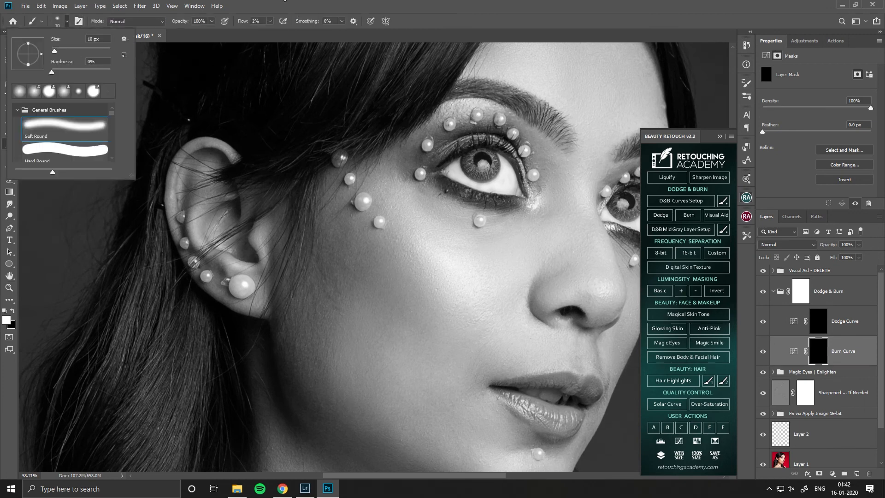
{"action": "left_click", "coordinate": [274, 1]}
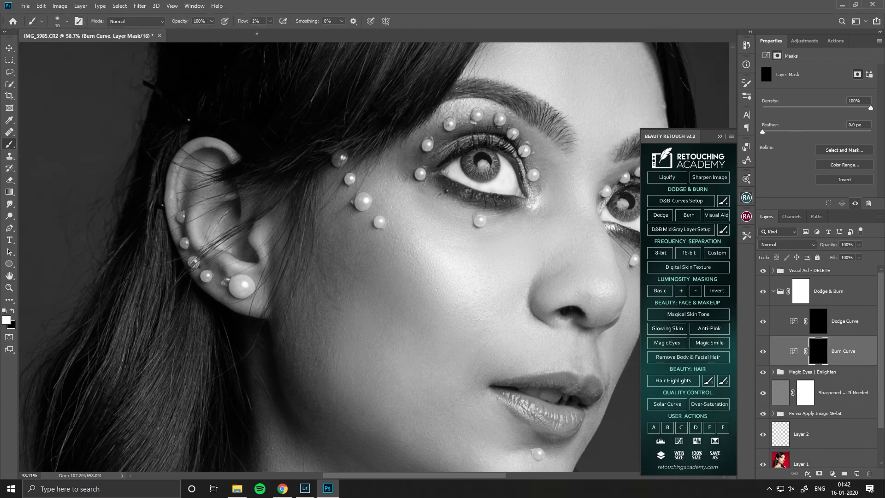
{"action": "left_click_drag", "start_coordinate": [373, 293], "coordinate": [270, 249]}
{"action": "key", "text": "bracketright"}
{"action": "key", "text": "bracketright"}
{"action": "key", "text": "bracketright"}
{"action": "key", "text": "bracketright"}
{"action": "key", "text": "bracketright"}
{"action": "key", "text": "bracketright"}
{"action": "key", "text": "bracketright"}
{"action": "key", "text": "bracketright"}
{"action": "key", "text": "bracketright"}
{"action": "key", "text": "bracketright"}
{"action": "key", "text": "bracketright"}
{"action": "key", "text": "bracketright"}
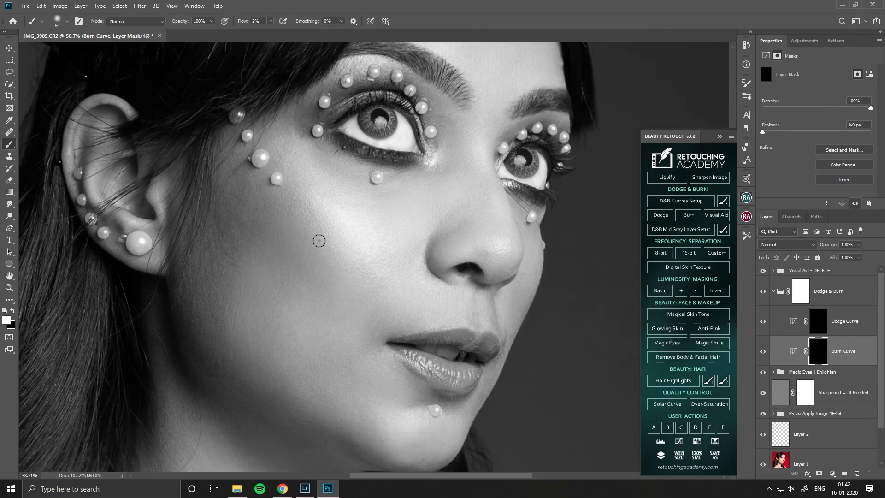
{"action": "scroll", "coordinate": [322, 244], "scroll_direction": "down", "scroll_amount": 5}
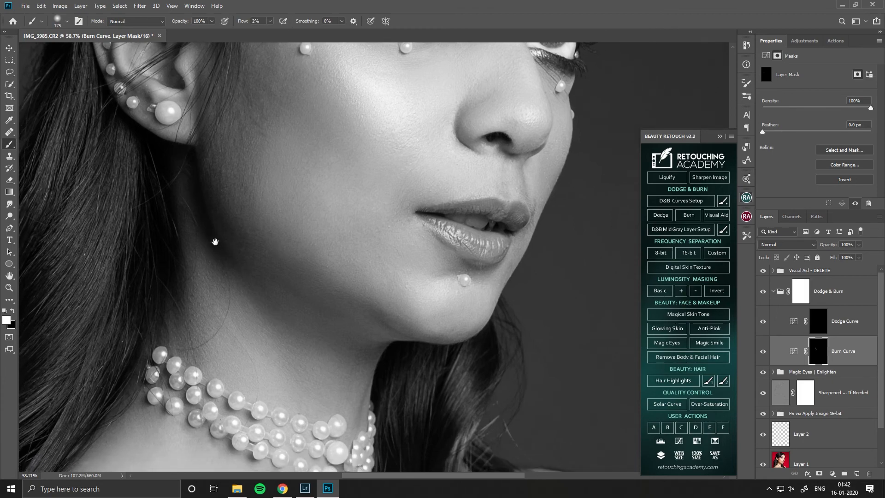
Step: Burn the jawline and the shadow below it on the Burn Curve mask with a brush of about 175 px
{"action": "key", "text": "bracketright"}
{"action": "key", "text": "bracketright"}
{"action": "key", "text": "bracketright"}
{"action": "mouse_move", "coordinate": [281, 293]}
{"action": "left_mouse_down"}
{"action": "mouse_move", "coordinate": [286, 280]}
{"action": "mouse_move", "coordinate": [360, 251]}
{"action": "mouse_move", "coordinate": [308, 289]}
{"action": "left_mouse_up"}
{"action": "left_click_drag", "start_coordinate": [111, 441], "coordinate": [99, 308]}
{"action": "left_click_drag", "start_coordinate": [201, 254], "coordinate": [250, 225]}
Step: Burn the contours of the lips and the side of the nose on the Burn Curve mask with a smaller brush
{"action": "key", "text": "bracketleft"}
{"action": "key", "text": "bracketleft"}
{"action": "key", "text": "bracketleft"}
{"action": "key", "text": "bracketleft"}
{"action": "left_click_drag", "start_coordinate": [364, 376], "coordinate": [254, 380]}
{"action": "left_click_drag", "start_coordinate": [470, 51], "coordinate": [446, 259]}
{"action": "left_click_drag", "start_coordinate": [379, 165], "coordinate": [322, 266]}
Step: Burn around the ear, brows and forehead edges, and compare the portrait with the Burn Curve layer off and on
{"action": "key", "text": "bracketleft"}
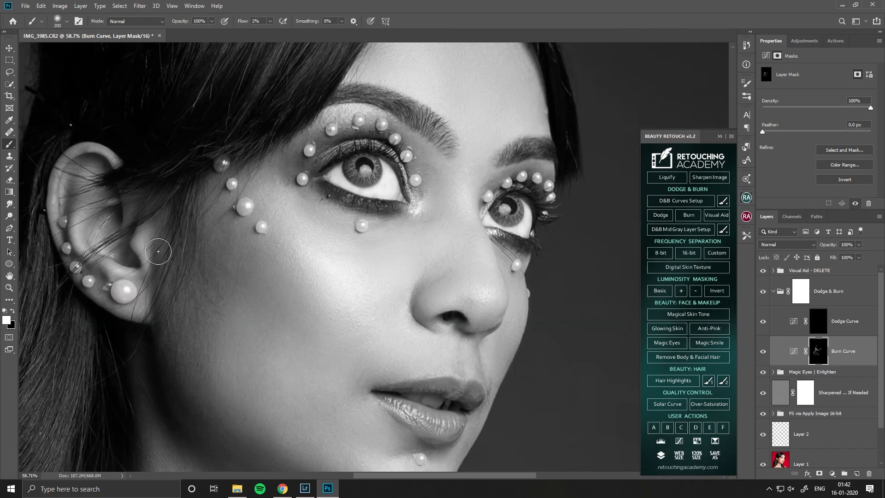
{"action": "left_click_drag", "start_coordinate": [387, 196], "coordinate": [347, 297]}
{"action": "left_click_drag", "start_coordinate": [405, 167], "coordinate": [482, 171]}
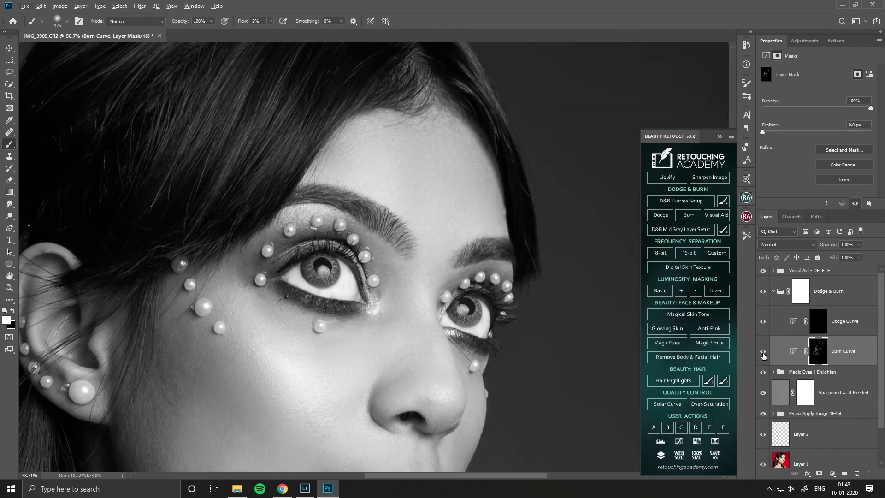
{"action": "left_click", "coordinate": [762, 351]}
{"action": "scroll", "coordinate": [634, 133], "scroll_direction": "down", "scroll_amount": 6}
{"action": "left_click", "coordinate": [763, 352]}
Step: Burn the neck, collarbones, neckline and arms with a brush enlarged up to 600 px, and view the Burn Curve mask alone
{"action": "key", "text": "bracketright"}
{"action": "key", "text": "bracketright"}
{"action": "key", "text": "bracketleft"}
{"action": "scroll", "coordinate": [474, 316], "scroll_direction": "down", "scroll_amount": 8}
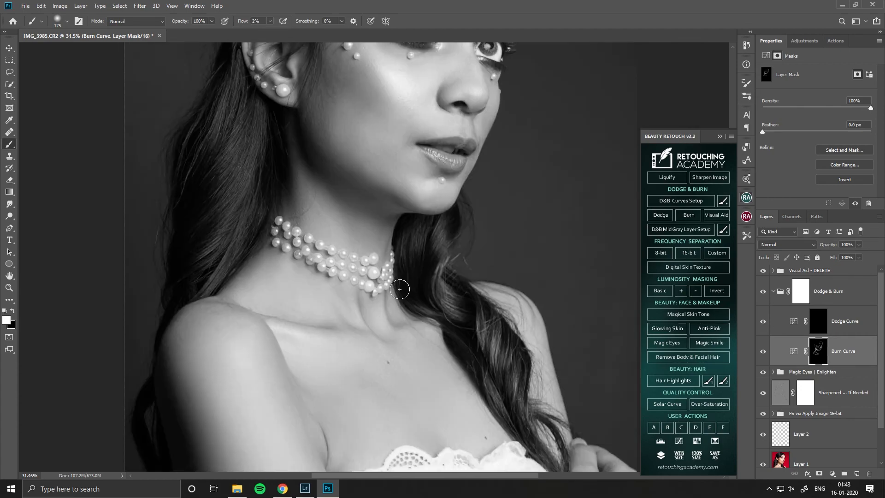
{"action": "key", "text": "ctrl+0"}
{"action": "key", "text": "bracketright"}
{"action": "key", "text": "bracketright"}
{"action": "key", "text": "bracketright"}
{"action": "key", "text": "bracketright"}
{"action": "key", "text": "bracketright"}
{"action": "key", "text": "bracketright"}
{"action": "key", "text": "bracketright"}
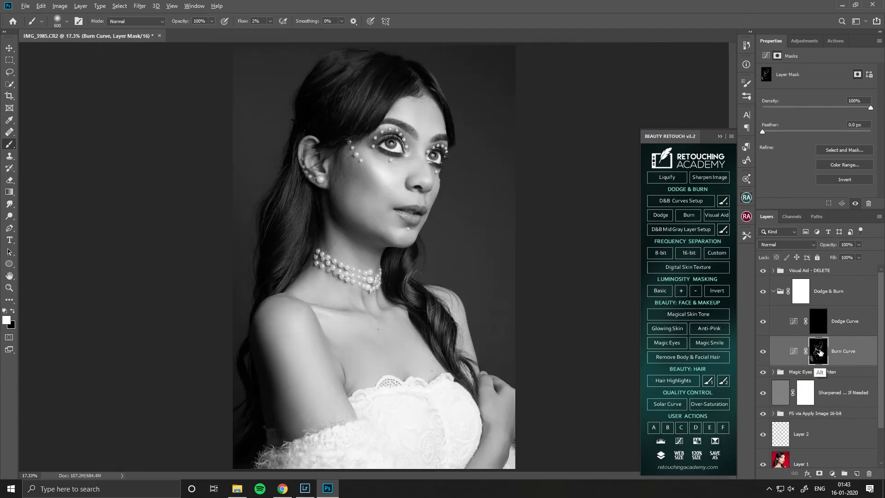
{"action": "left_click", "coordinate": [818, 350], "text": "alt"}
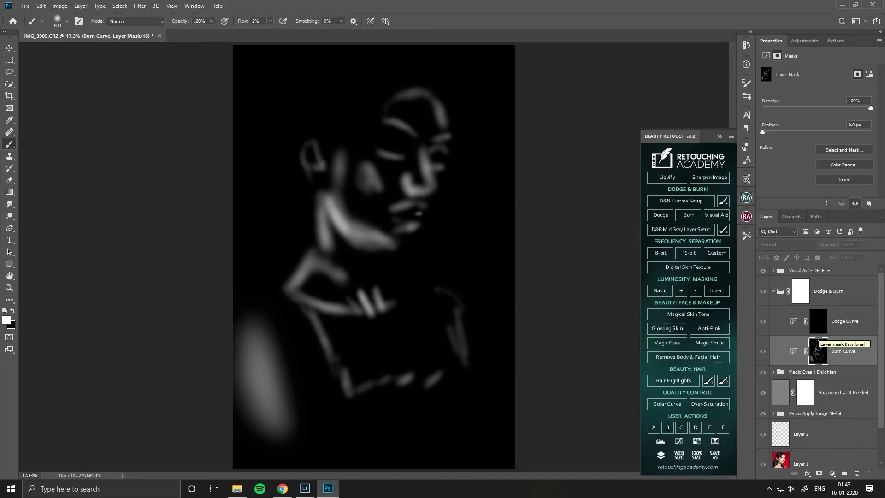
{"action": "left_click", "coordinate": [813, 358], "text": "alt"}
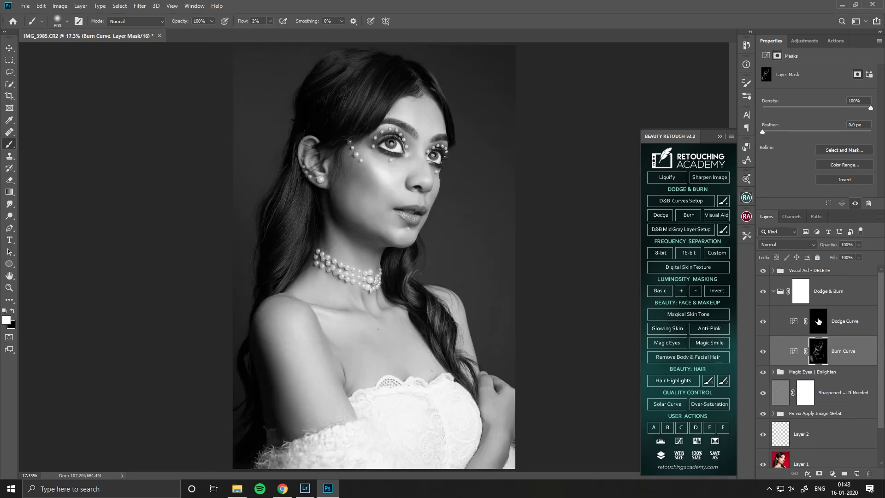
Step: Brighten the forehead, under-eye area, nose, lips and chin by painting on the Dodge Curve mask
{"action": "left_click", "coordinate": [818, 330]}
{"action": "left_click_drag", "start_coordinate": [372, 182], "coordinate": [389, 249]}
{"action": "left_click_drag", "start_coordinate": [408, 270], "coordinate": [417, 268]}
{"action": "mouse_move", "coordinate": [445, 222]}
{"action": "left_mouse_down"}
{"action": "mouse_move", "coordinate": [396, 177]}
{"action": "mouse_move", "coordinate": [312, 309]}
{"action": "mouse_move", "coordinate": [452, 220]}
{"action": "left_mouse_up"}
Step: Dodge the neck, shoulder, chest and arms with a brush up to 600 px, and view the Dodge Curve mask alone
{"action": "left_click_drag", "start_coordinate": [281, 378], "coordinate": [263, 233]}
{"action": "key", "text": "]"}
{"action": "key", "text": "]"}
{"action": "key", "text": "]"}
{"action": "key", "text": "]"}
{"action": "key", "text": "]"}
{"action": "mouse_move", "coordinate": [288, 461]}
{"action": "left_mouse_down"}
{"action": "mouse_move", "coordinate": [286, 303]}
{"action": "mouse_move", "coordinate": [392, 205]}
{"action": "left_mouse_up"}
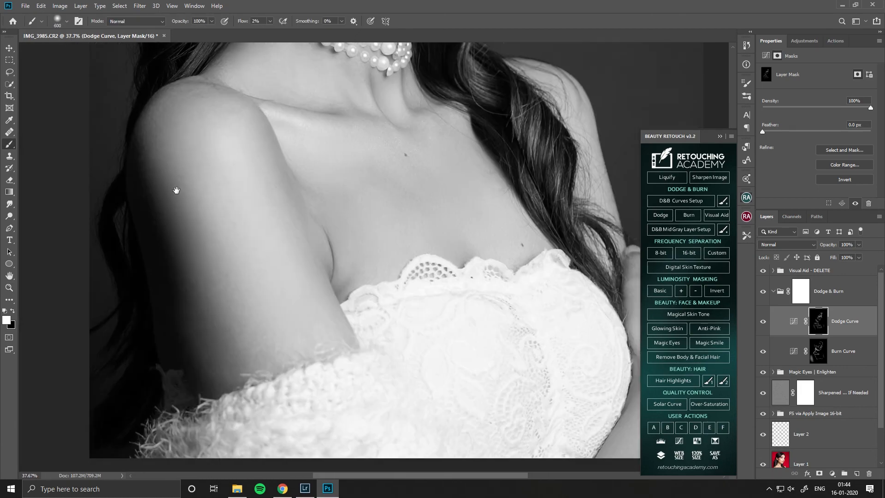
{"action": "left_click_drag", "start_coordinate": [512, 272], "coordinate": [365, 272]}
{"action": "key", "text": "ctrl+0"}
{"action": "left_click", "coordinate": [818, 321], "text": "alt"}
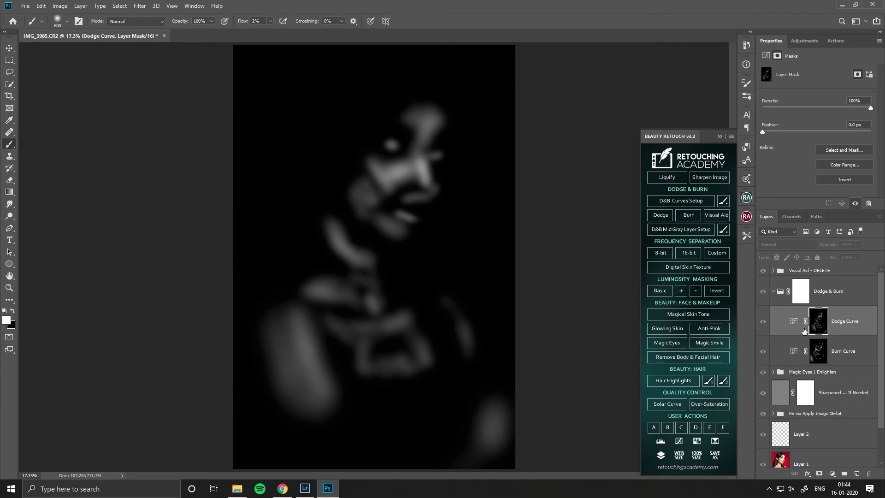
{"action": "left_click", "coordinate": [818, 323], "text": "alt"}
Step: Hide the Visual Aid group and reduce the Dodge & Burn group's opacity to 80%
{"action": "left_click", "coordinate": [762, 271]}
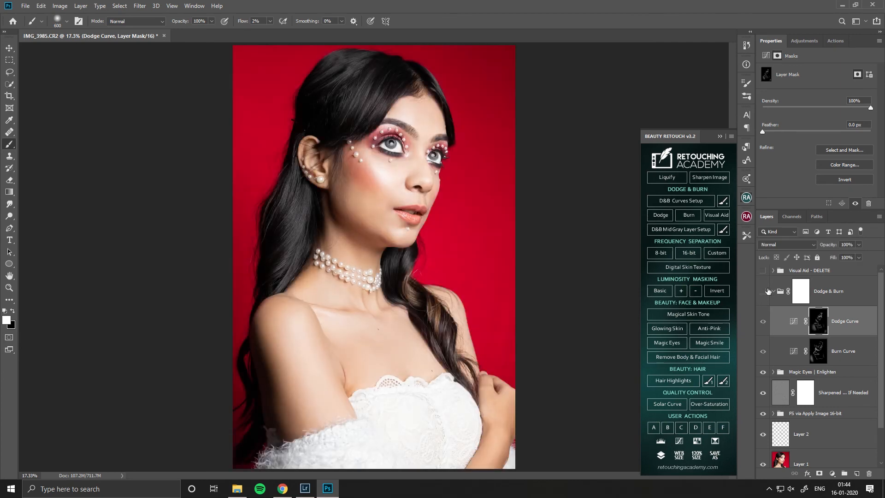
{"action": "left_click", "coordinate": [772, 296]}
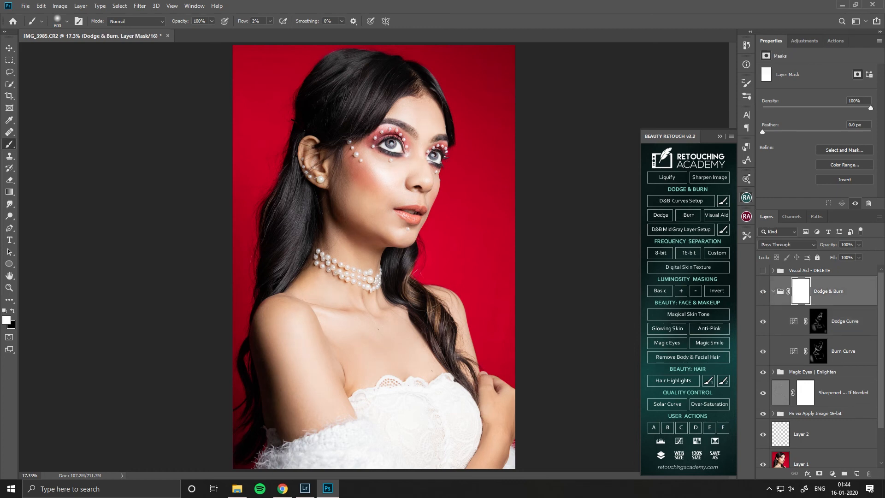
{"action": "left_click", "coordinate": [774, 291]}
{"action": "left_click", "coordinate": [846, 244]}
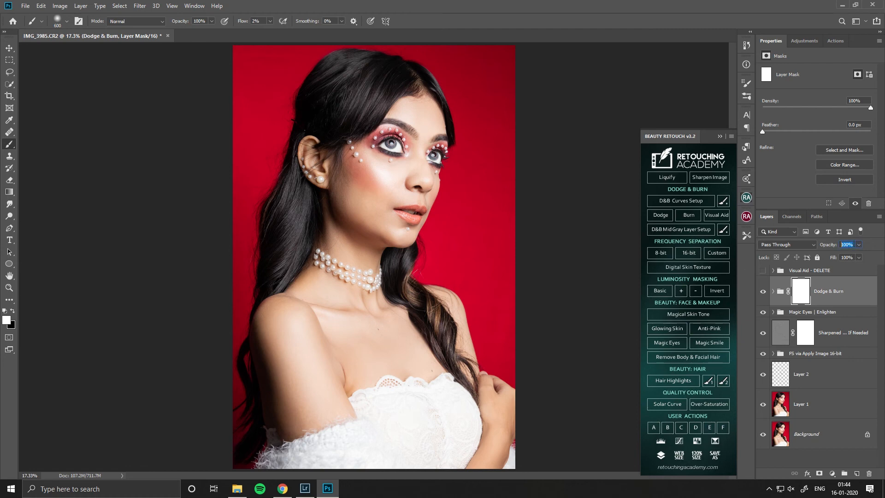
{"action": "type", "text": "80"}
Step: Compare the portrait with the original Background layer and inspect the cheek, lips and eyes up close
{"action": "left_click", "coordinate": [763, 434], "text": "alt"}
{"action": "left_click", "coordinate": [763, 434], "text": "alt"}
{"action": "left_click", "coordinate": [764, 434], "text": "alt"}
{"action": "left_click", "coordinate": [763, 435], "text": "alt"}
{"action": "key", "text": "z"}
{"action": "mouse_move", "coordinate": [393, 194]}
{"action": "left_mouse_down"}
{"action": "mouse_move", "coordinate": [419, 158]}
{"action": "mouse_move", "coordinate": [488, 155]}
{"action": "left_mouse_up"}
{"action": "mouse_move", "coordinate": [482, 158]}
{"action": "left_mouse_down"}
{"action": "mouse_move", "coordinate": [462, 148]}
{"action": "mouse_move", "coordinate": [341, 410]}
{"action": "mouse_move", "coordinate": [390, 230]}
{"action": "left_mouse_up"}
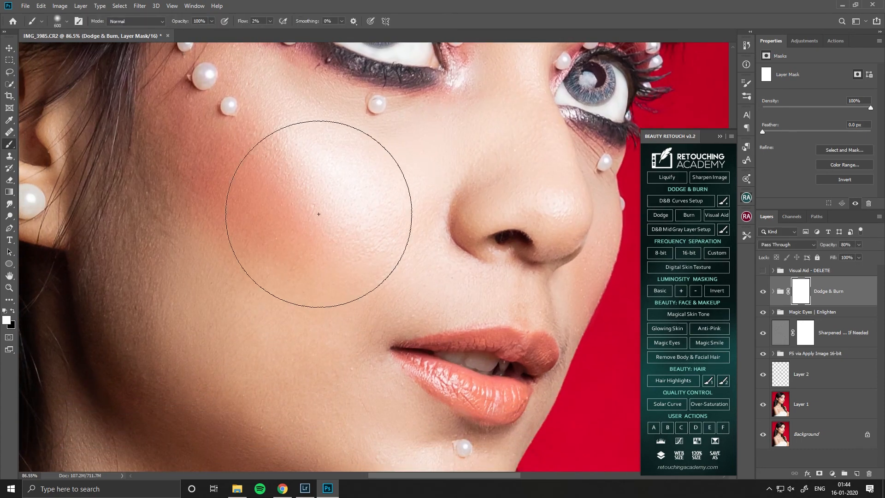
{"action": "mouse_move", "coordinate": [352, 292]}
{"action": "left_mouse_down"}
{"action": "mouse_move", "coordinate": [223, 409]}
{"action": "mouse_move", "coordinate": [403, 277]}
{"action": "left_mouse_up"}
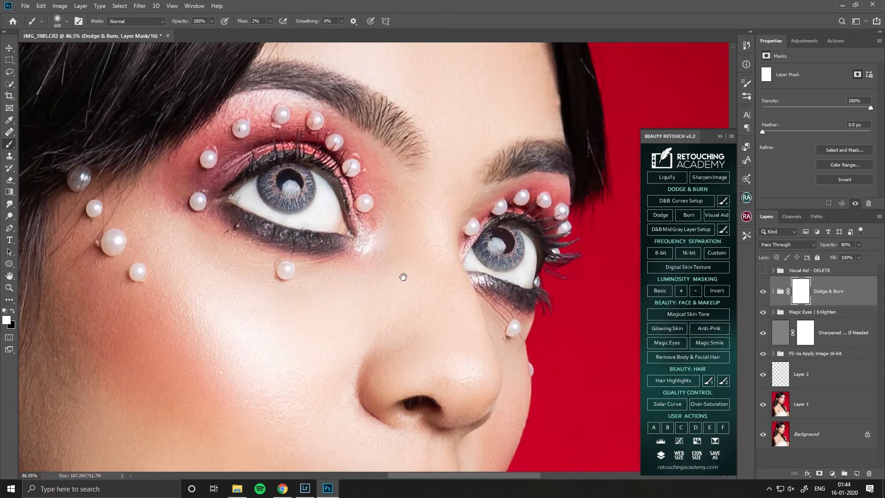
{"action": "key", "text": "ctrl+0"}
{"action": "key", "text": "v"}
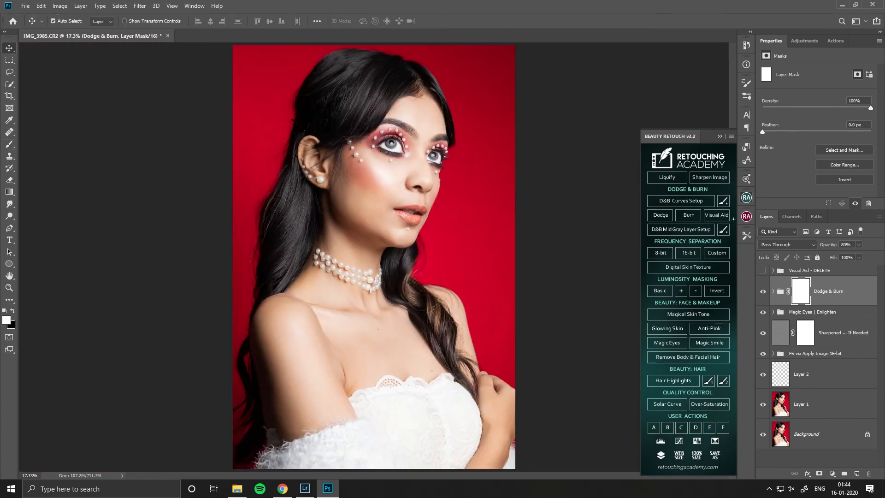
Step: Run the Beauty Retouch Hair Highlights action and paint highlights along the hair with its first hair brush at 10% flow
{"action": "left_click", "coordinate": [673, 381]}
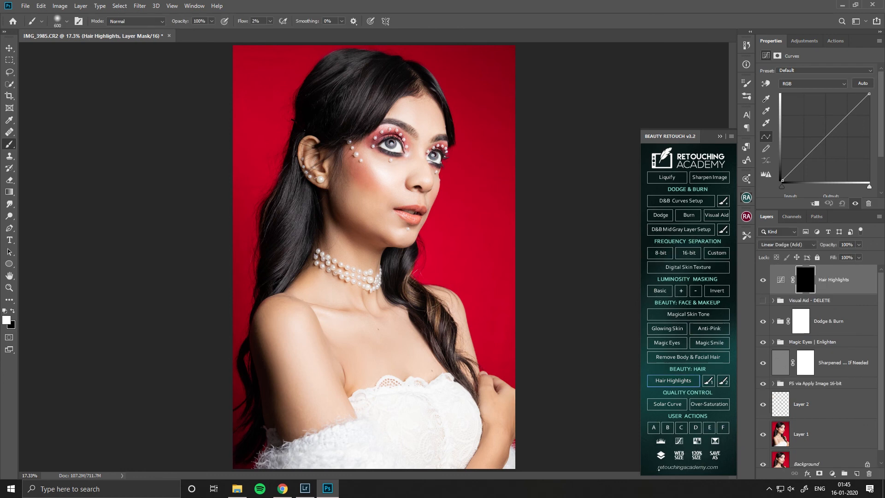
{"action": "left_click", "coordinate": [709, 380]}
{"action": "key", "text": "ctrl+space"}
{"action": "mouse_move", "coordinate": [377, 100]}
{"action": "left_mouse_down"}
{"action": "mouse_move", "coordinate": [397, 85]}
{"action": "mouse_move", "coordinate": [368, 241]}
{"action": "left_mouse_up"}
{"action": "key", "text": "space"}
{"action": "left_click_drag", "start_coordinate": [368, 209], "coordinate": [353, 261]}
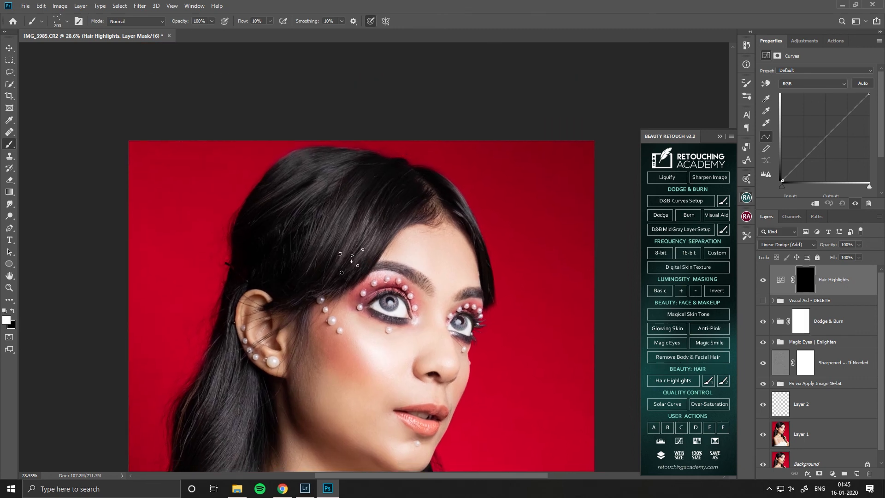
{"action": "key", "text": "ctrl"}
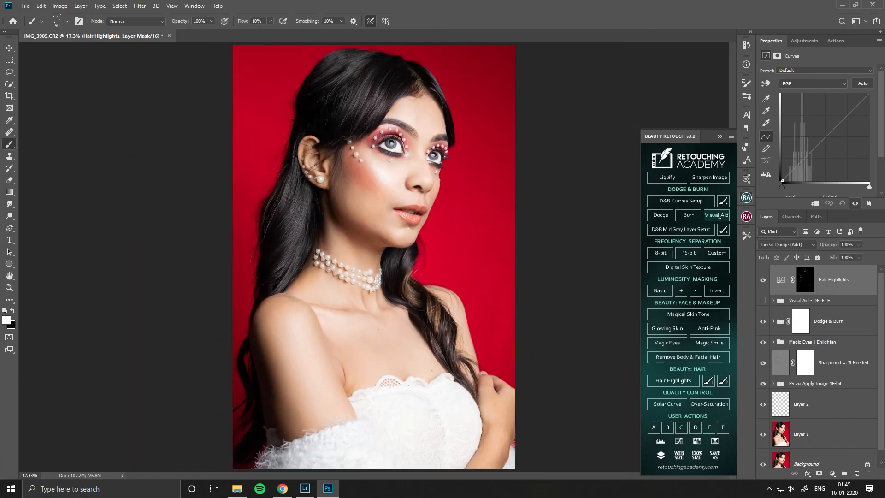
Step: Add a Selective Color layer with Reds at -13% cyan and +6% black, and compare the image with it off and on
{"action": "left_click", "coordinate": [832, 474]}
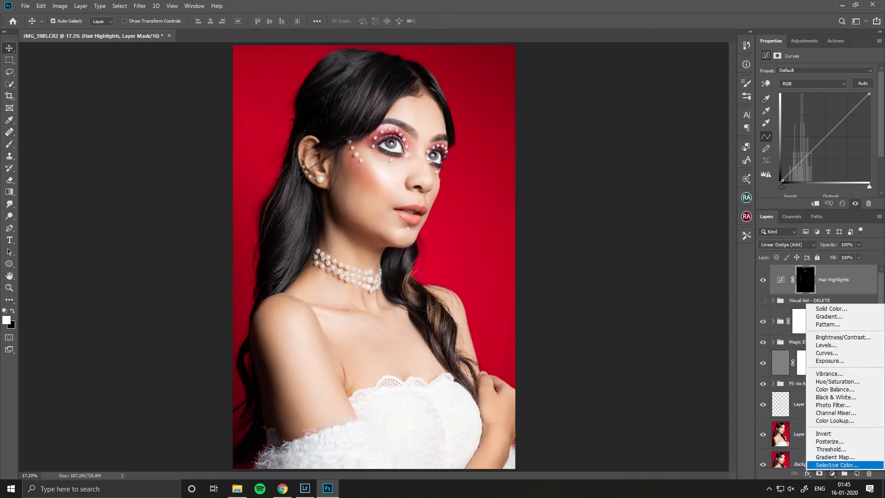
{"action": "left_click", "coordinate": [833, 464]}
{"action": "left_click_drag", "start_coordinate": [817, 101], "coordinate": [809, 101]}
{"action": "left_click_drag", "start_coordinate": [817, 119], "coordinate": [820, 155]}
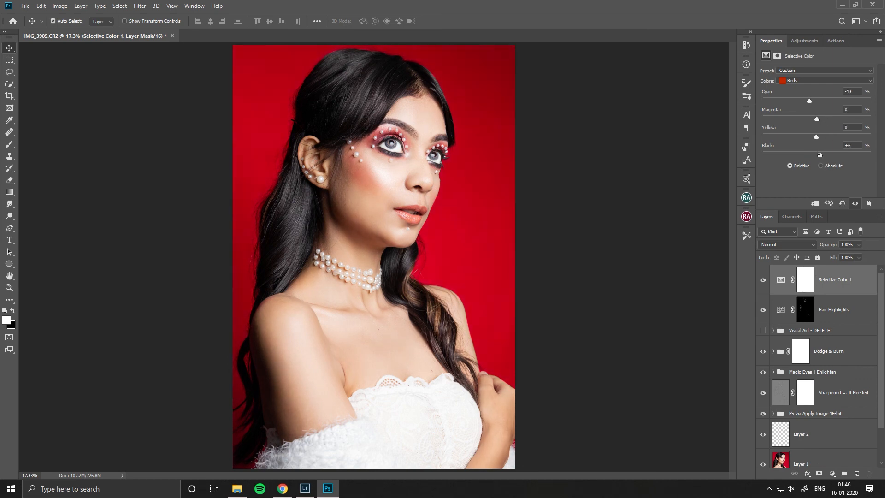
{"action": "left_click", "coordinate": [855, 204]}
{"action": "left_click", "coordinate": [856, 203]}
Step: Adjust the Yellows in the Selective Color layer and raise magenta in the Cyans to about +18%
{"action": "left_click", "coordinate": [825, 80]}
{"action": "left_click", "coordinate": [821, 89]}
{"action": "left_click_drag", "start_coordinate": [828, 100], "coordinate": [811, 138]}
{"action": "left_click", "coordinate": [812, 80]}
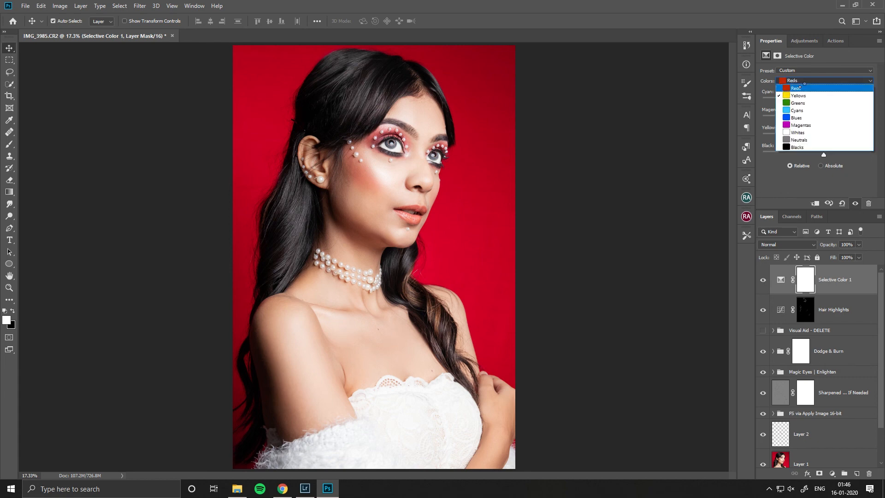
{"action": "left_click", "coordinate": [801, 110]}
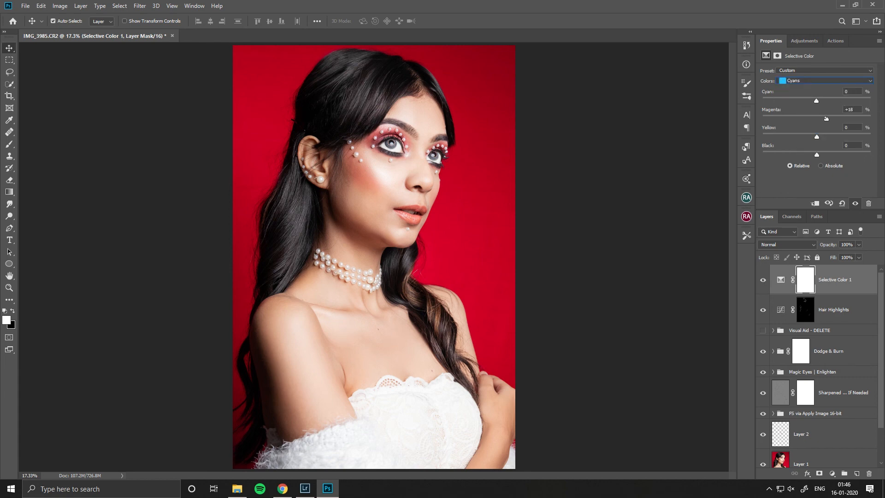
Step: Adjust the cyan, yellow and black of the Neutrals, and set the Selective Color layer's opacity to 70%
{"action": "left_click", "coordinate": [816, 80]}
{"action": "left_click", "coordinate": [799, 140]}
{"action": "left_click_drag", "start_coordinate": [816, 100], "coordinate": [829, 101]}
{"action": "left_click_drag", "start_coordinate": [816, 137], "coordinate": [819, 156]}
{"action": "key", "text": "7"}
Step: Add a Curves layer with a gentle S-curve at 38% opacity, and save the document as IMG_3985-Edit-2.psd
{"action": "left_click", "coordinate": [832, 473]}
{"action": "left_click", "coordinate": [814, 351]}
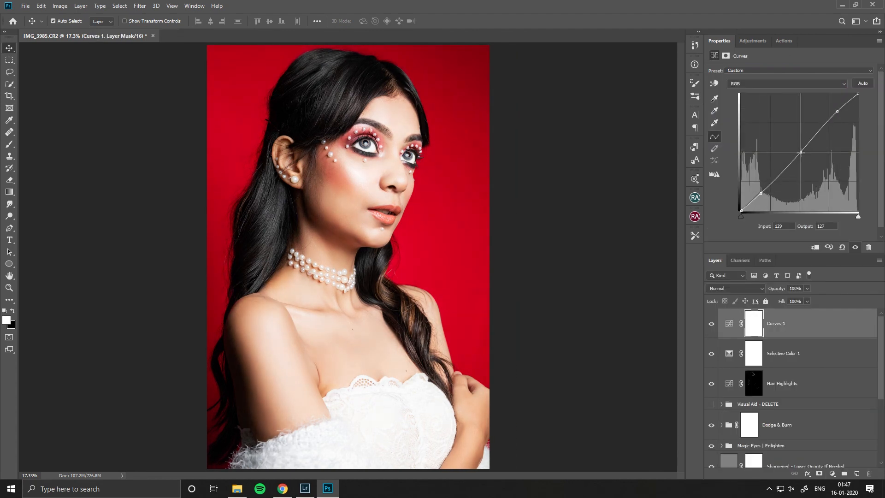
{"action": "key", "text": "3"}
{"action": "key", "text": "8"}
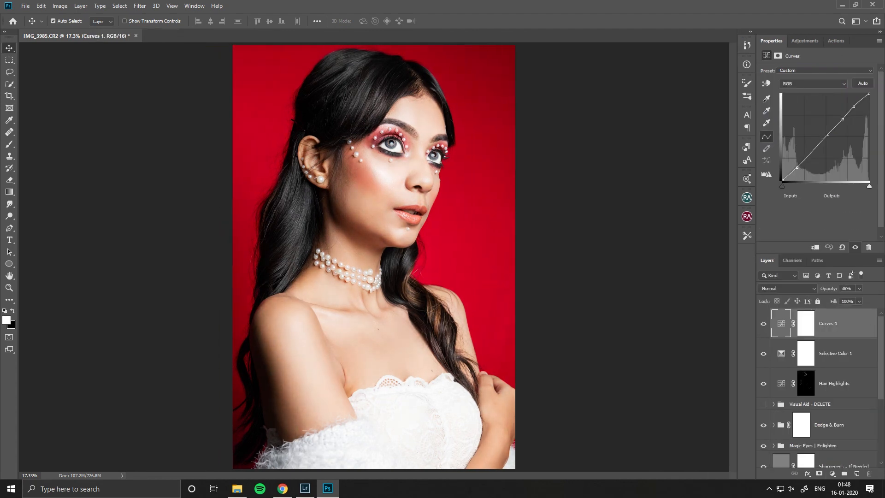
{"action": "key", "text": "ctrl+s"}
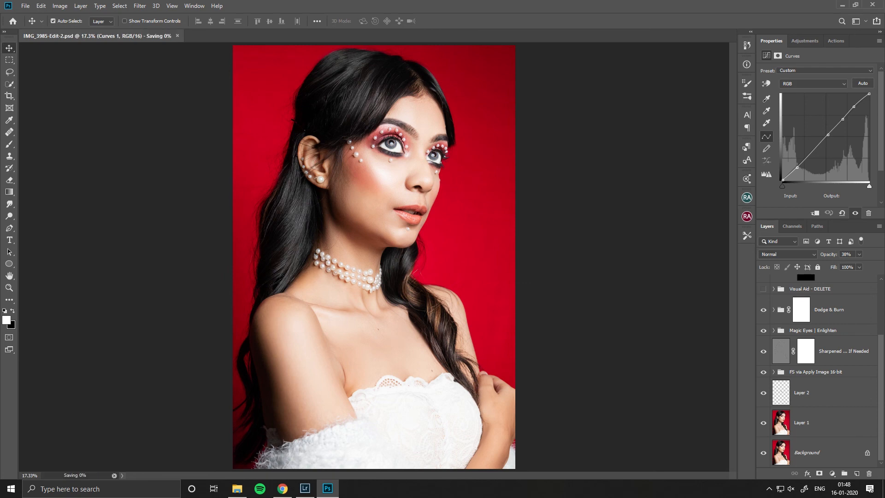